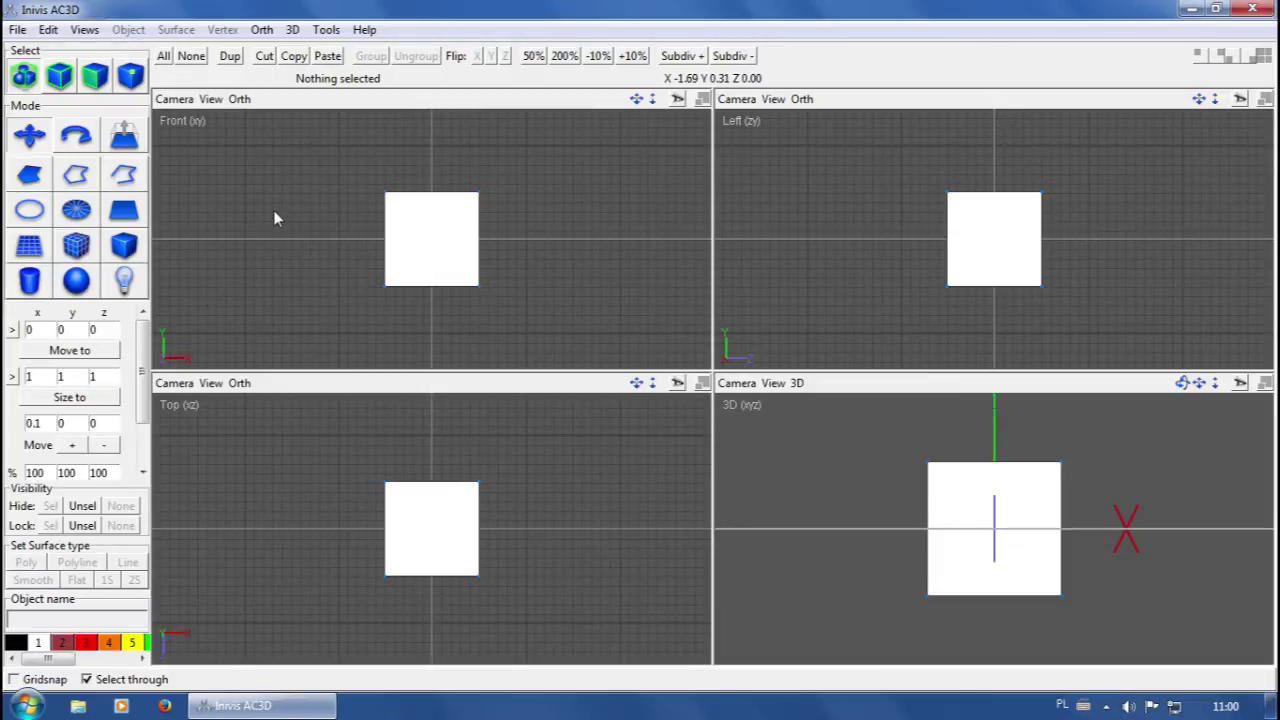
Select the existing white box and delete it to leave an empty scene
left_click(408, 222)
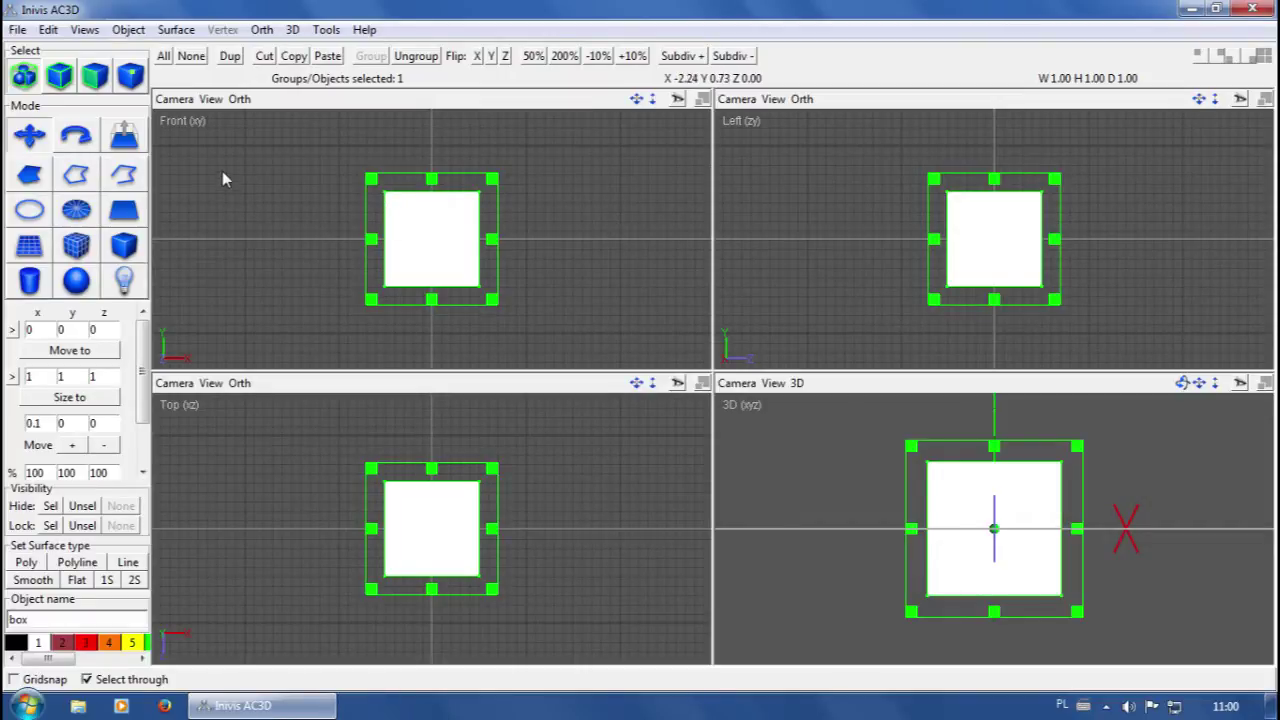
left_click(178, 29)
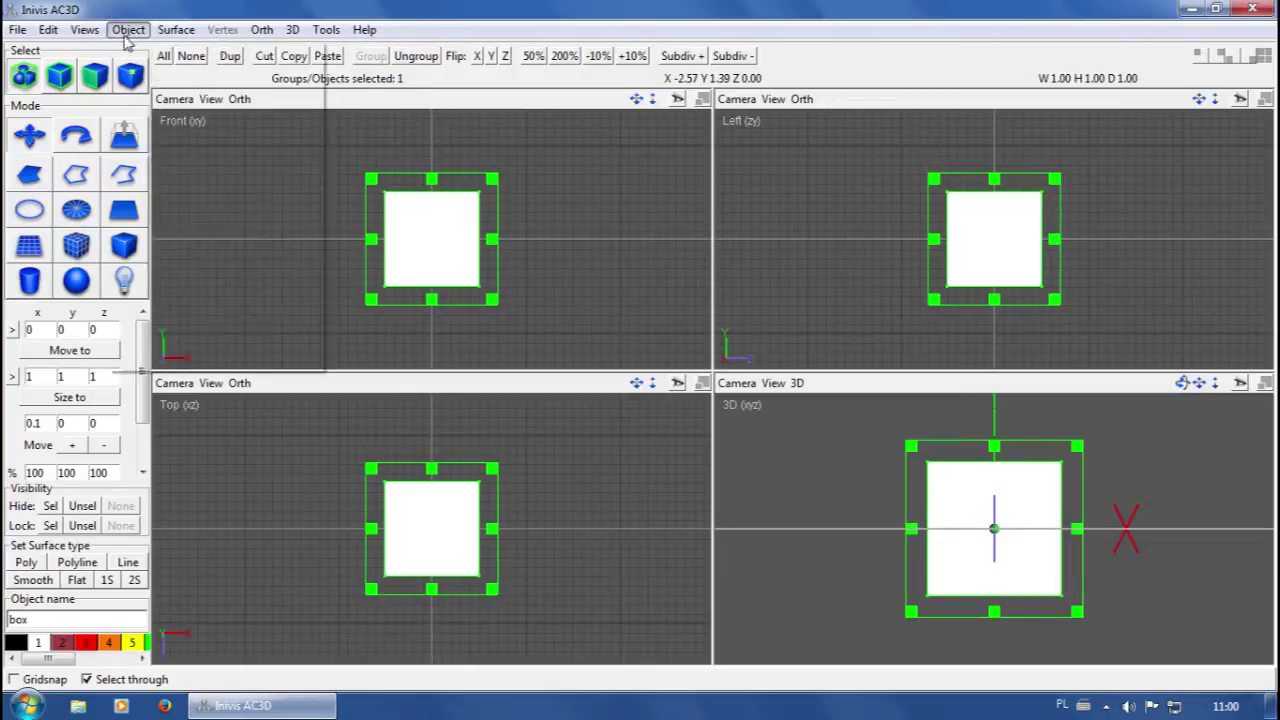
mouse_move(133, 35)
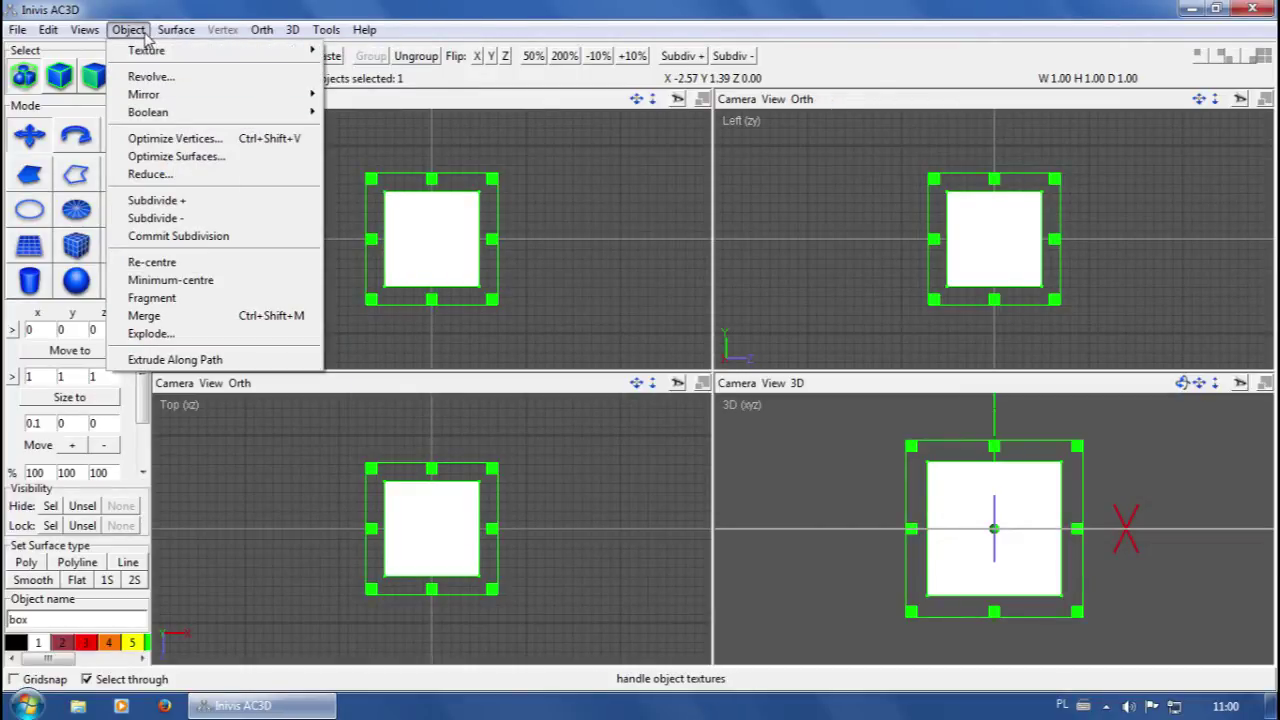
left_click(320, 172)
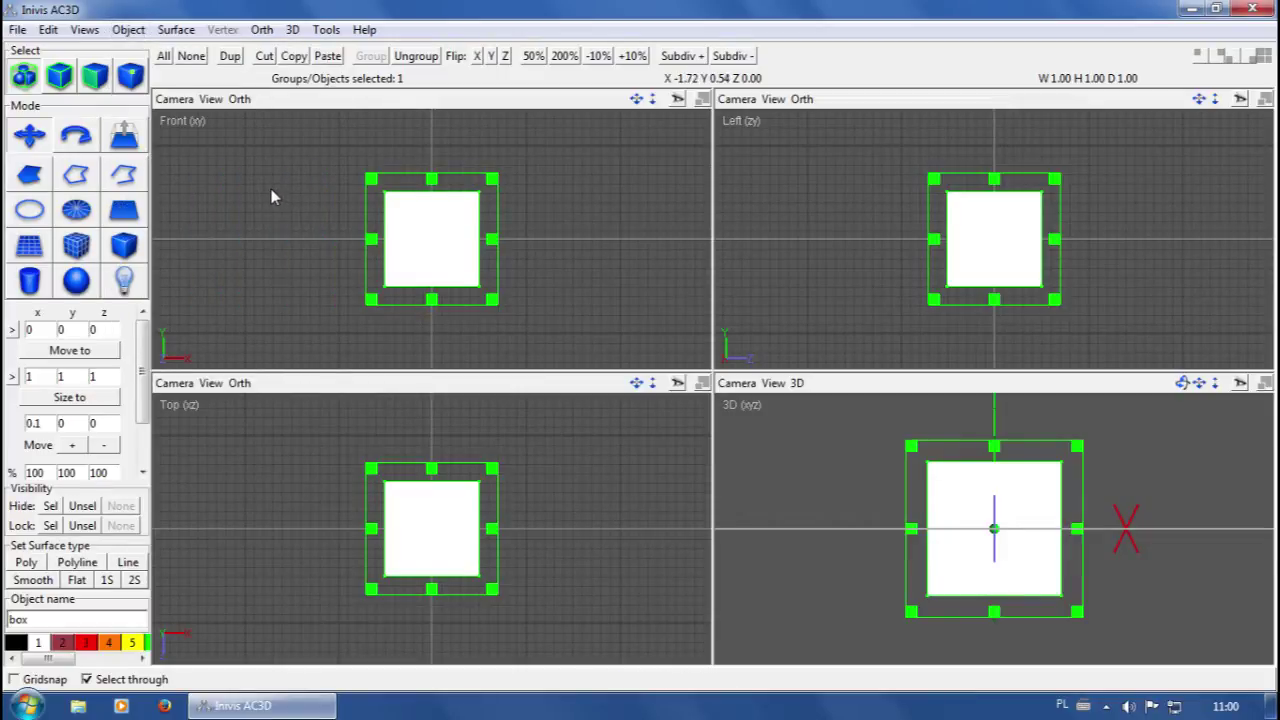
key("Delete")
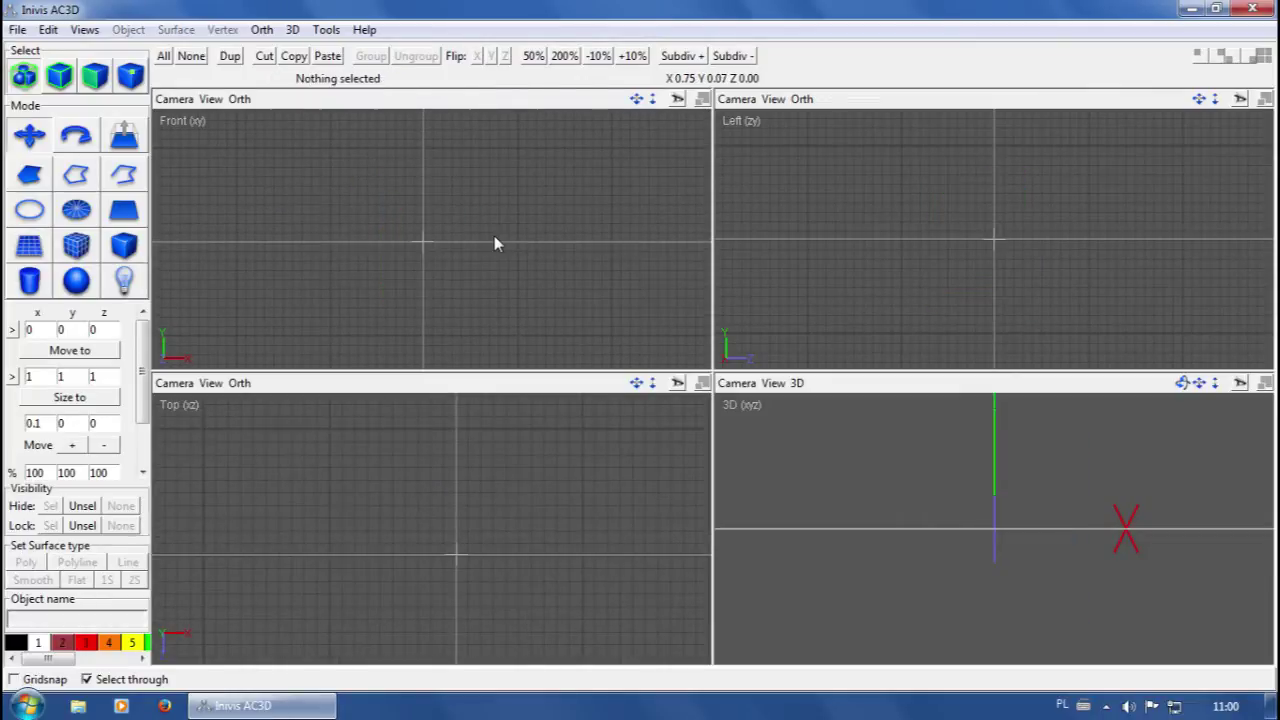
Draw a tall narrow box in the front view, about 0.09 wide and 0.76 high
left_click(130, 250)
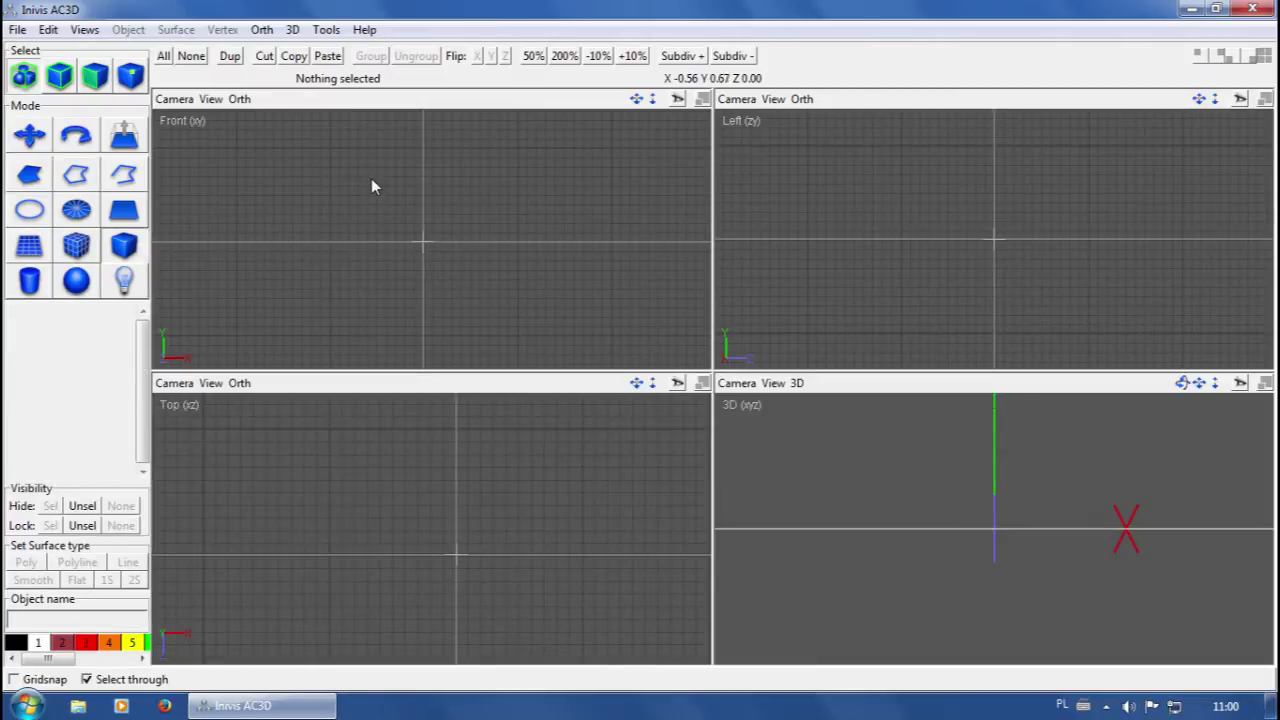
left_click_drag(368, 165, 376, 236)
right_click_drag(440, 203, 456, 237)
scroll(451, 248, "up", 3)
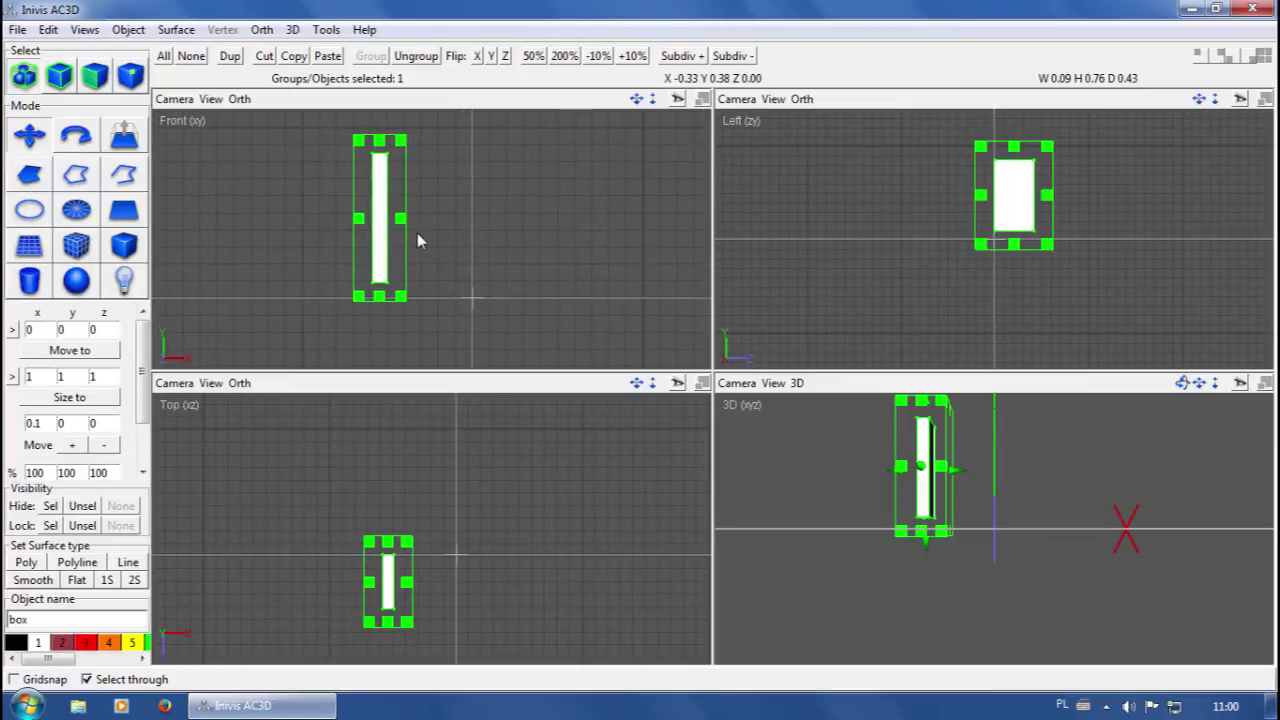
Thin the tall box in the top view to a depth of about 0.03
right_click_drag(398, 575, 404, 519)
scroll(405, 519, "up", 2)
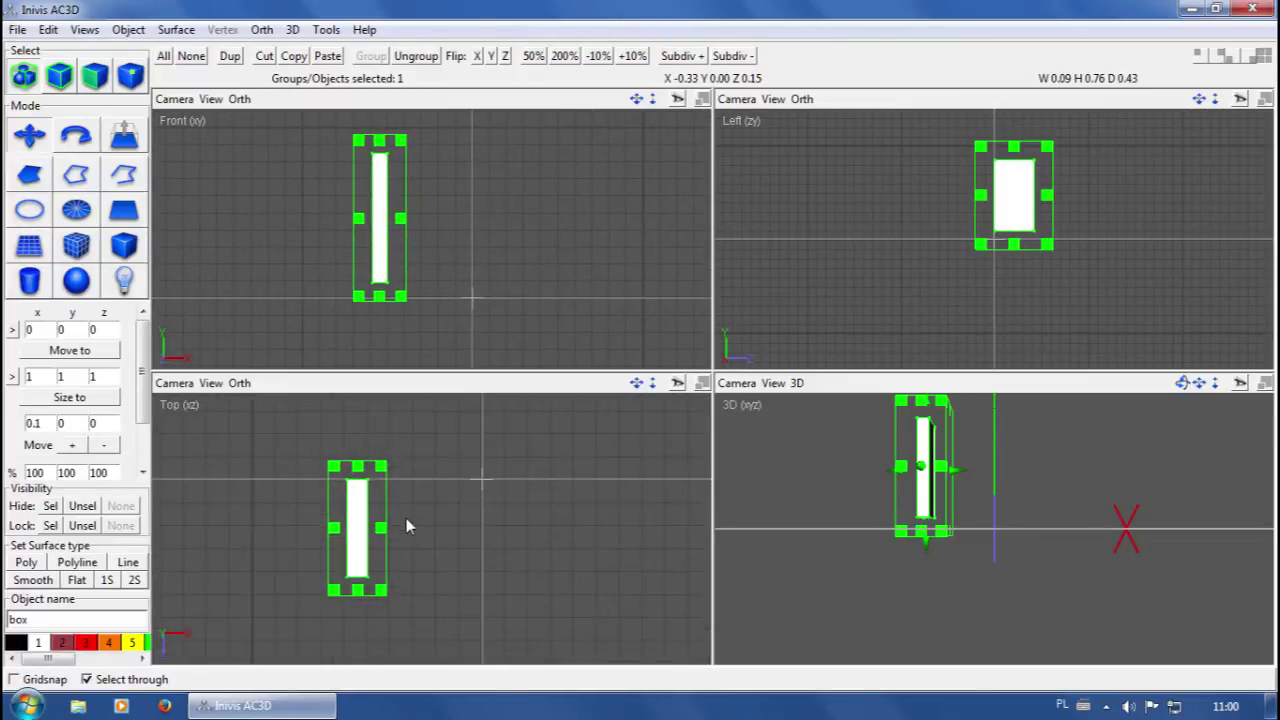
right_click_drag(397, 565, 430, 562)
scroll(430, 565, "up", 1)
left_click_drag(380, 598, 393, 479)
right_click_drag(421, 498, 454, 536)
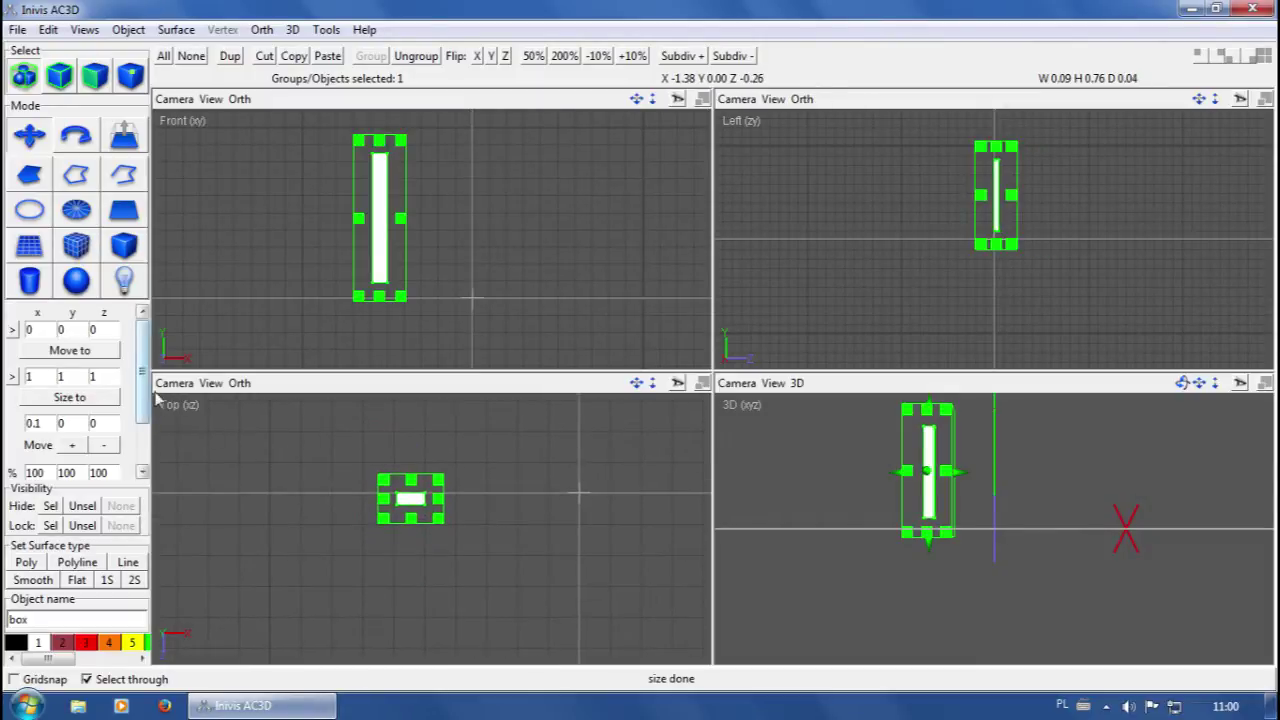
scroll(367, 464, "up", 1)
right_click_drag(372, 462, 406, 517)
scroll(406, 517, "up", 1)
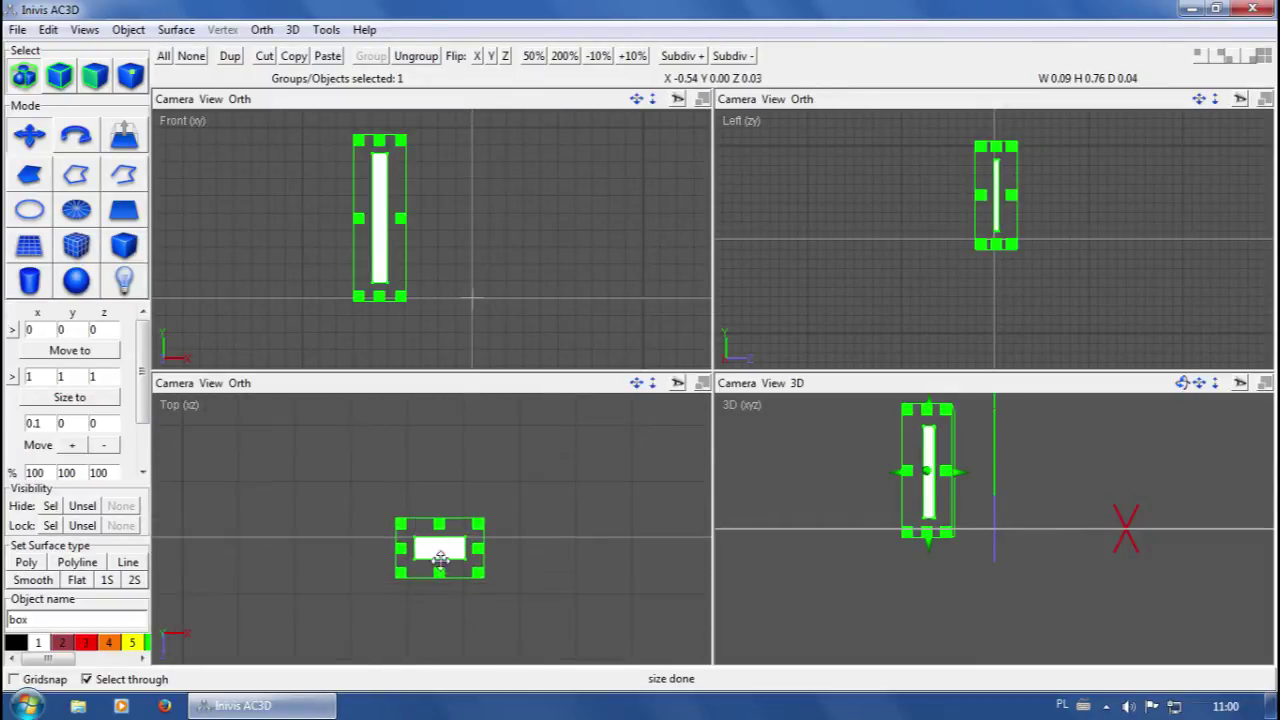
left_click_drag(441, 568, 449, 566)
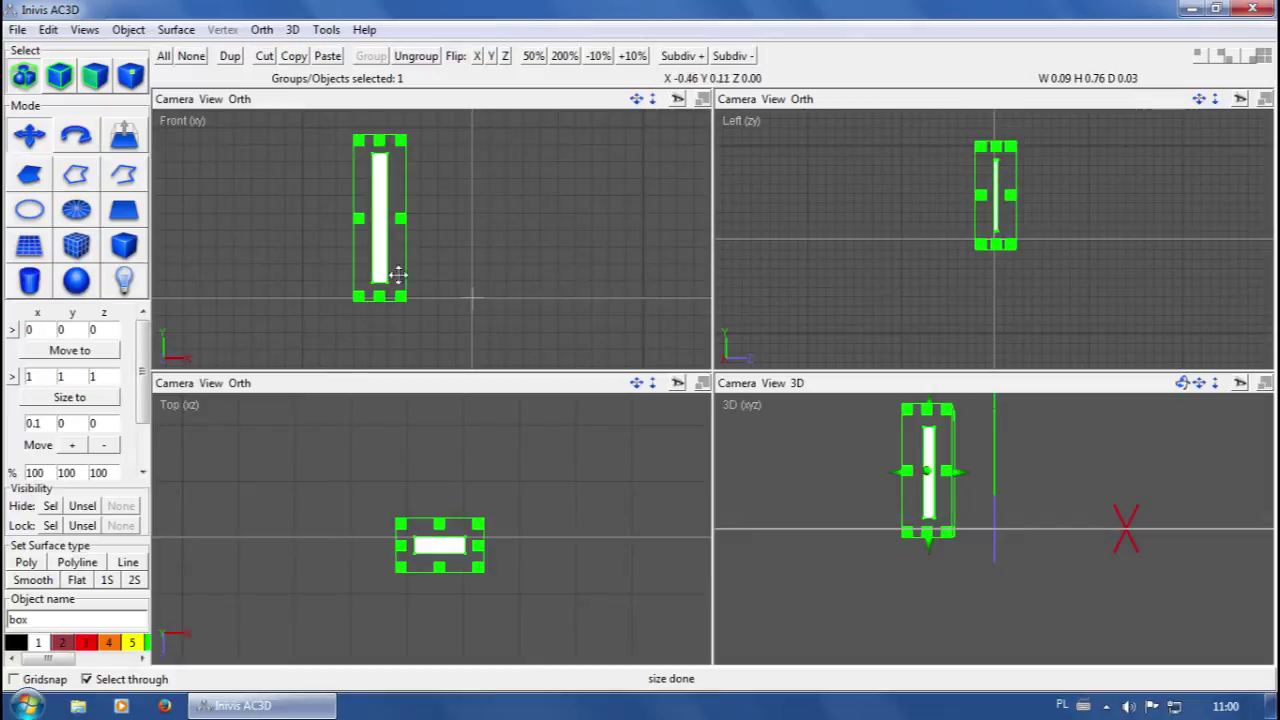
Resize the plank to 1.50 high and 0.10 wide, and move it so its base rests on the horizontal axis
right_click_drag(472, 249, 484, 285)
scroll(485, 285, "down", 4)
left_click_drag(417, 217, 437, 167)
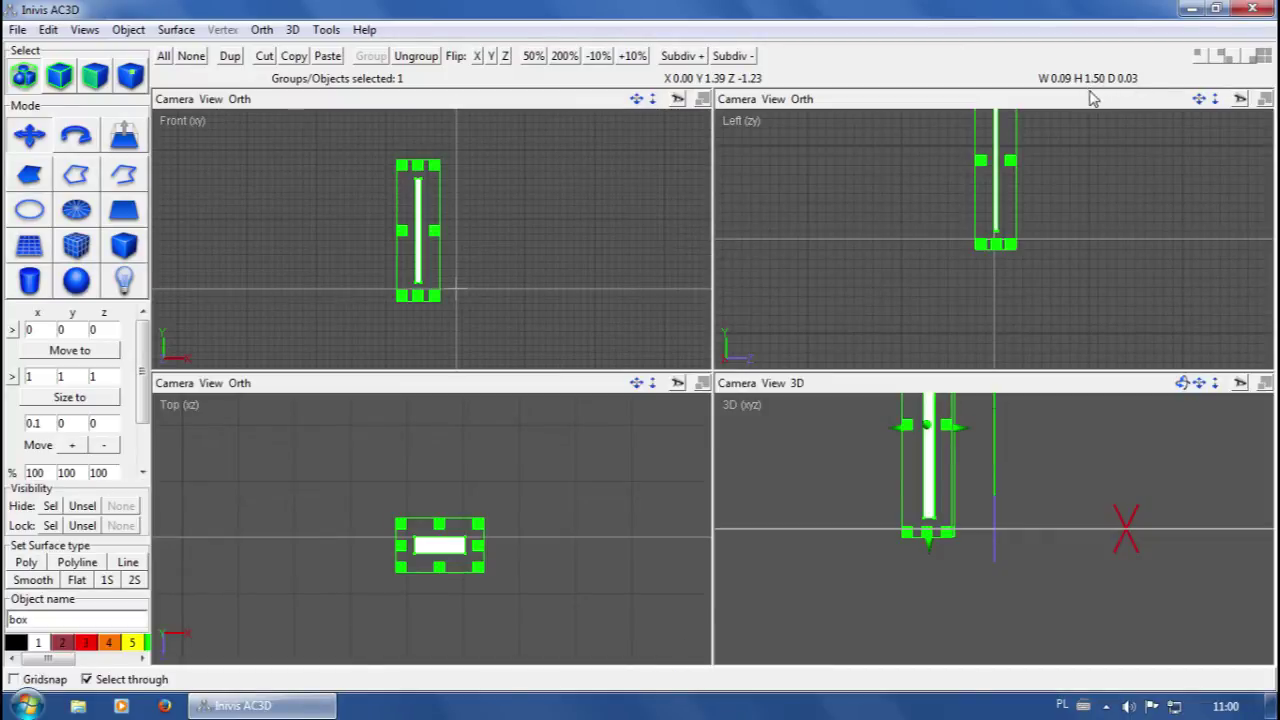
scroll(452, 214, "up", 4)
left_click_drag(433, 209, 439, 208)
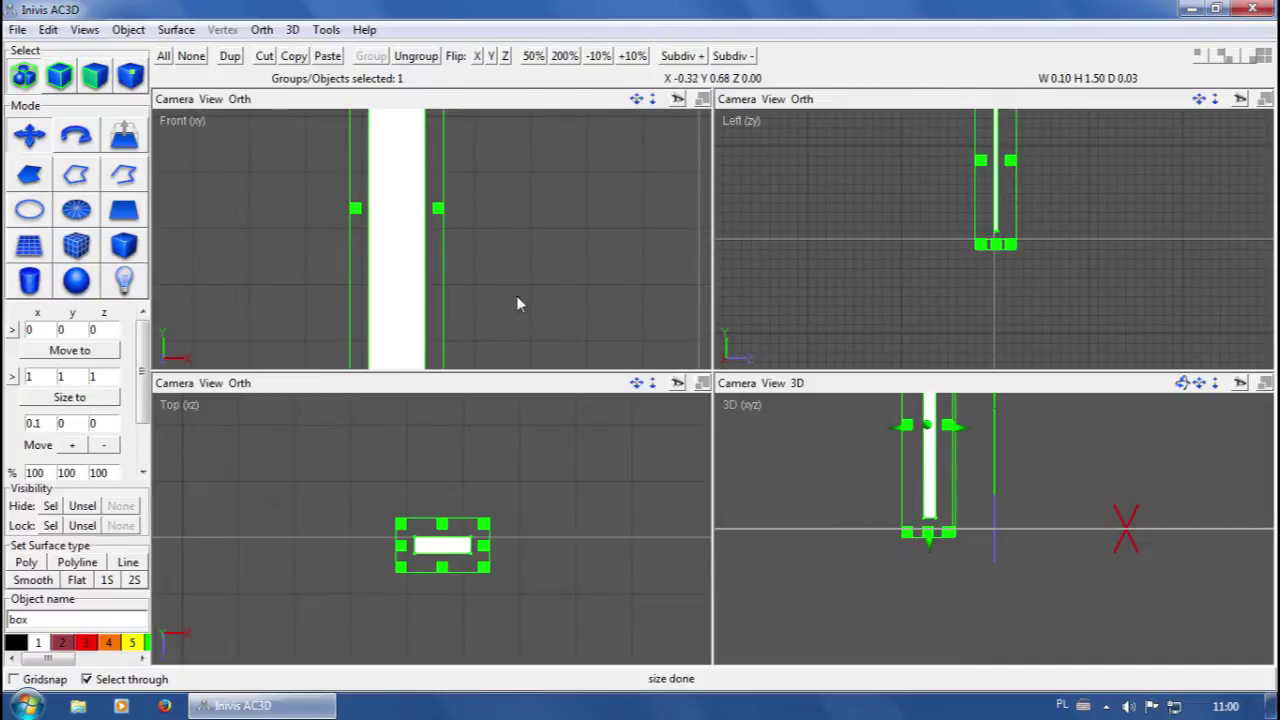
scroll(494, 226, "down", 5)
left_click_drag(429, 237, 434, 243)
Lower the two upper-left vertices of the plank in the front view to give it a slanted top
scroll(394, 274, "up", 3)
middle_click_drag(354, 237, 344, 259)
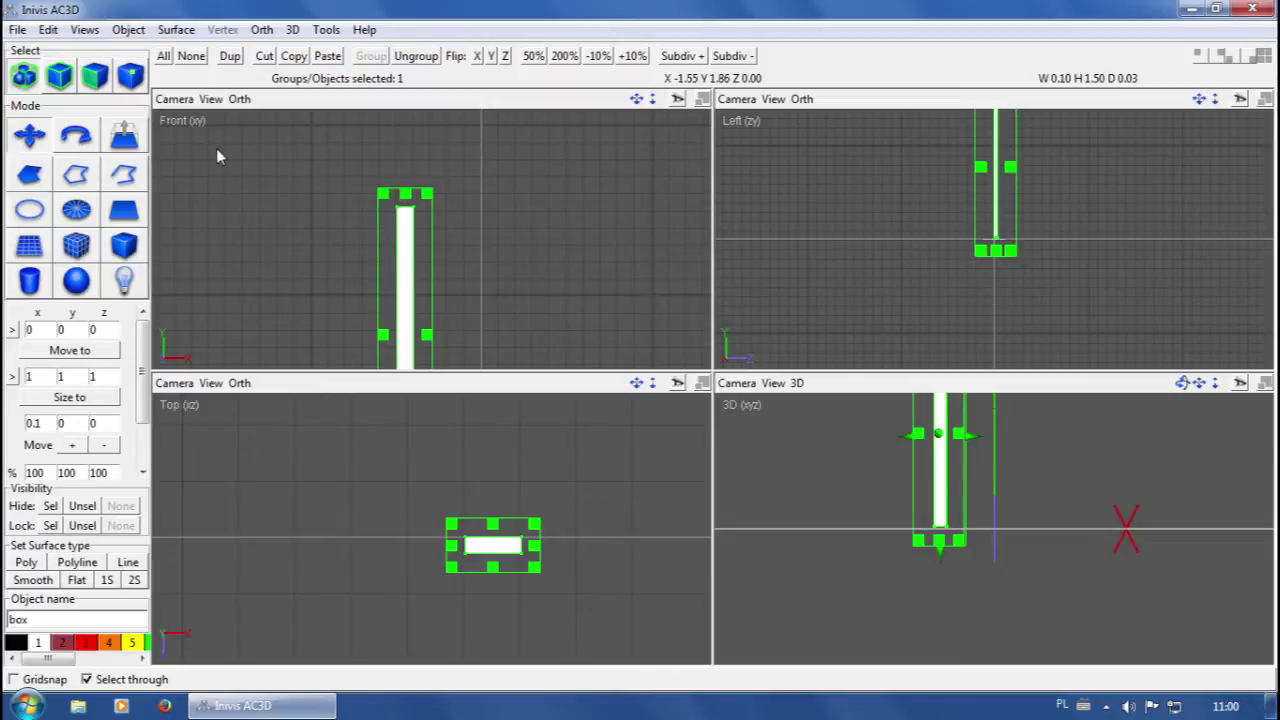
left_click(132, 80)
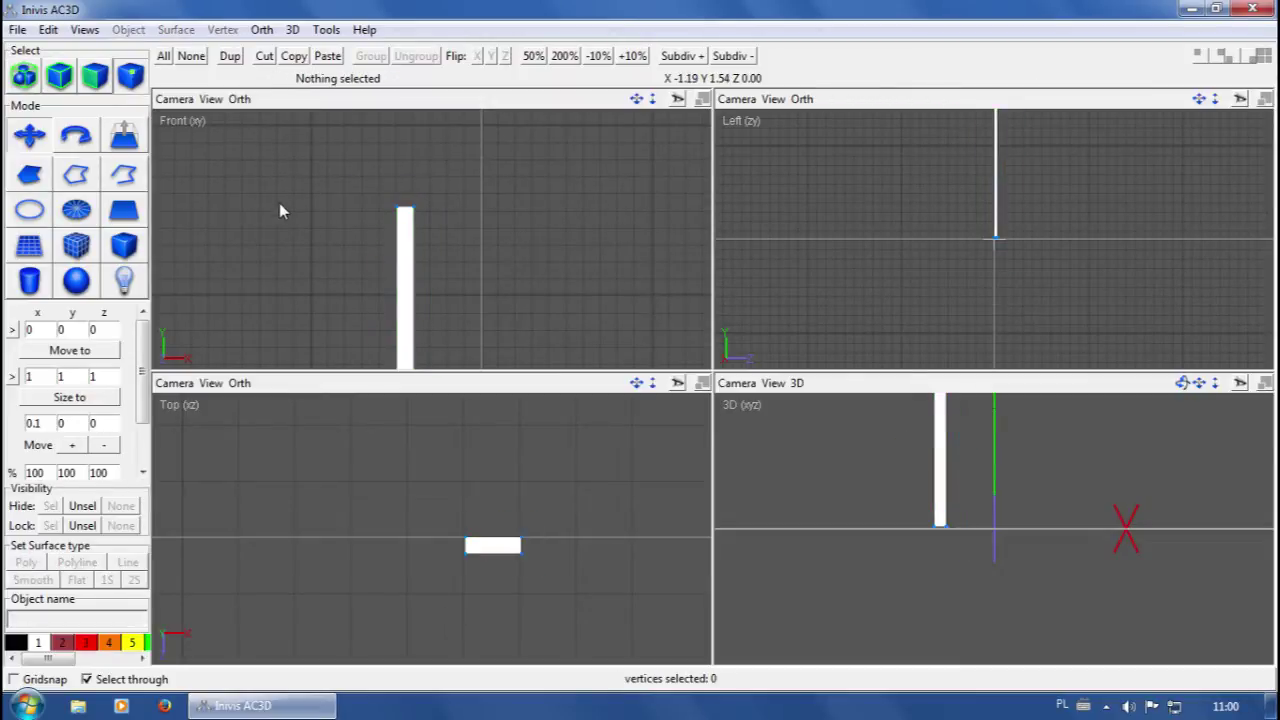
scroll(352, 200, "up", 3)
scroll(358, 204, "up", 1)
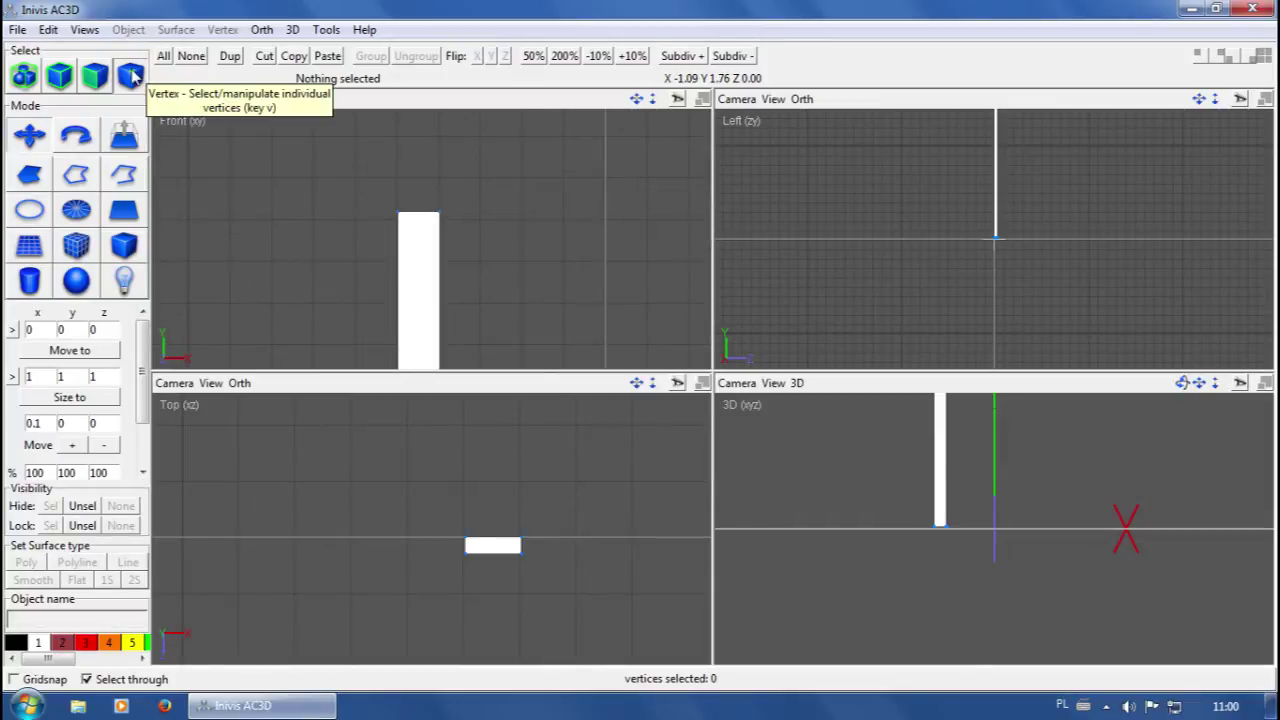
left_click(370, 193)
left_click_drag(377, 192, 416, 230)
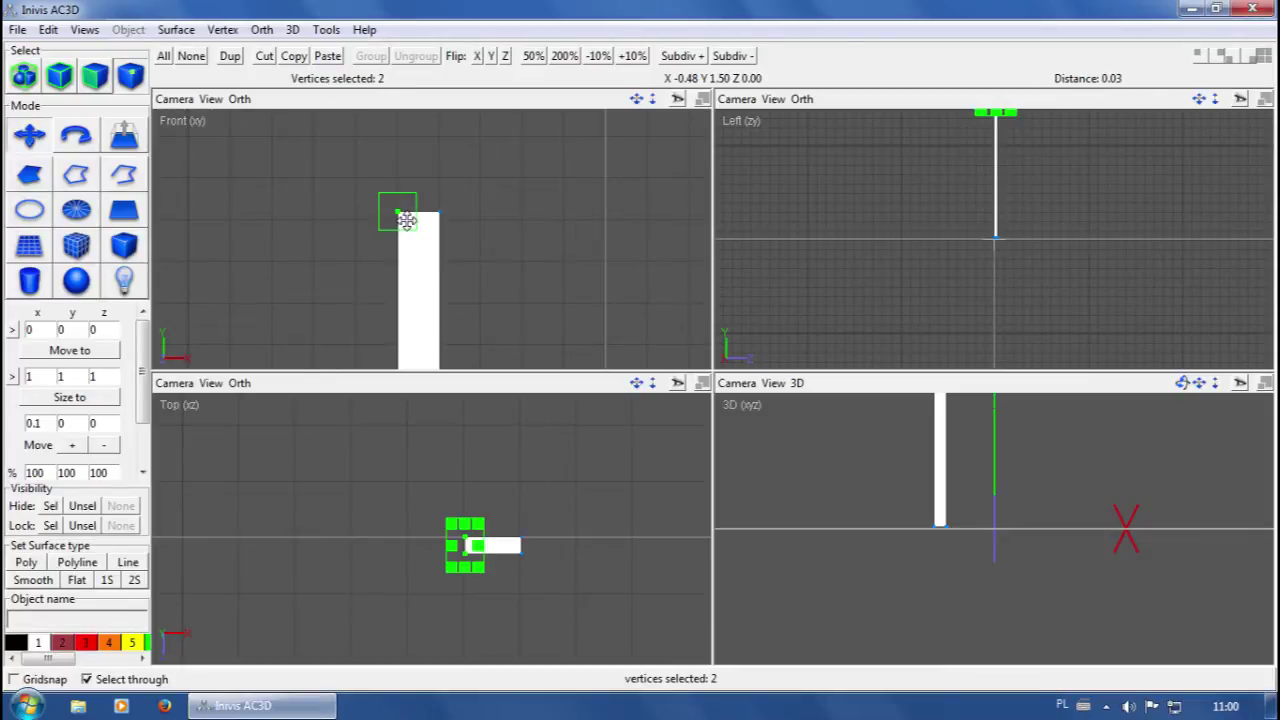
left_click_drag(402, 212, 405, 246, "ctrl")
left_click(373, 190)
Return to group selection mode and select the slanted plank as a whole to check it
left_click(24, 78)
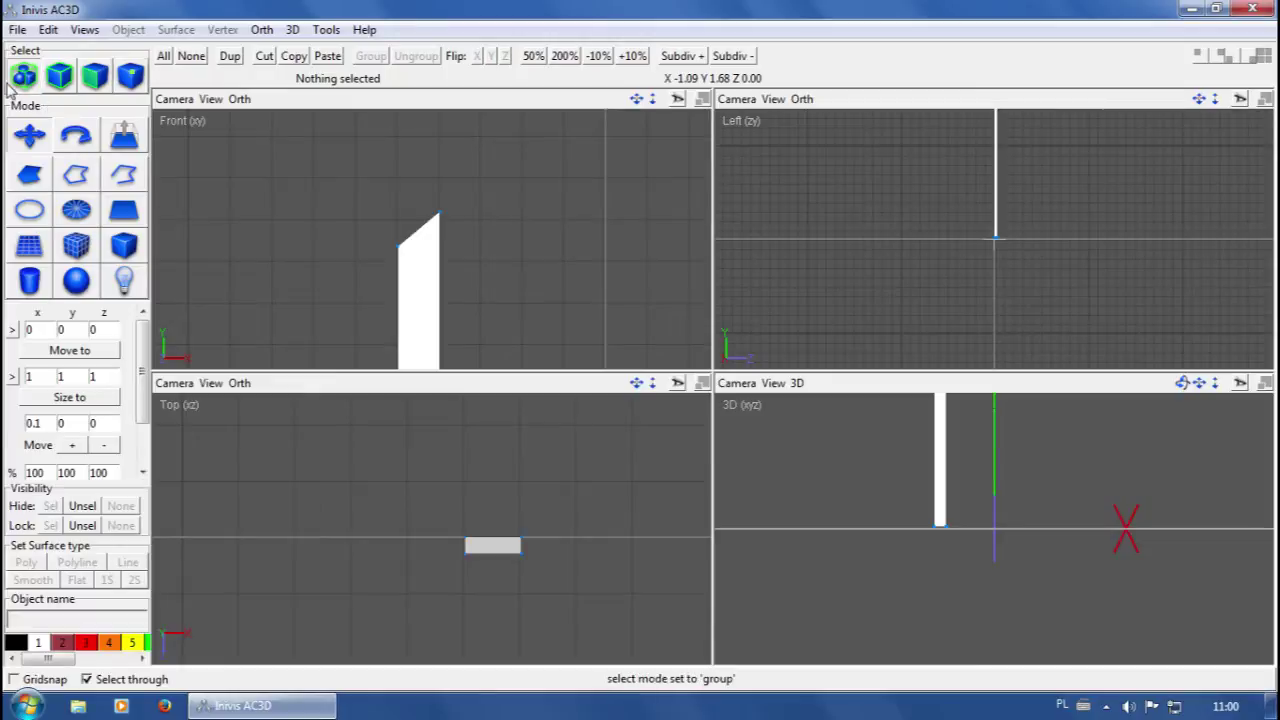
scroll(384, 213, "down", 4)
left_click_drag(378, 215, 495, 286)
right_click_drag(495, 286, 494, 220)
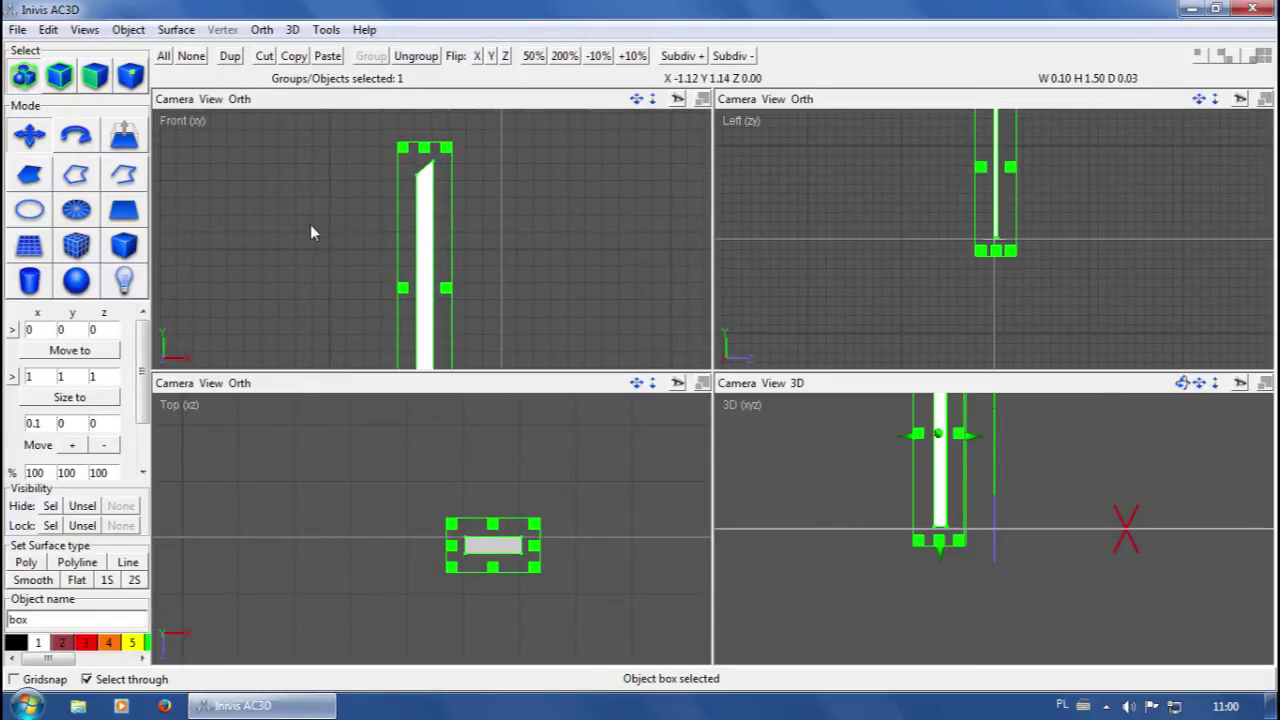
left_click(545, 244)
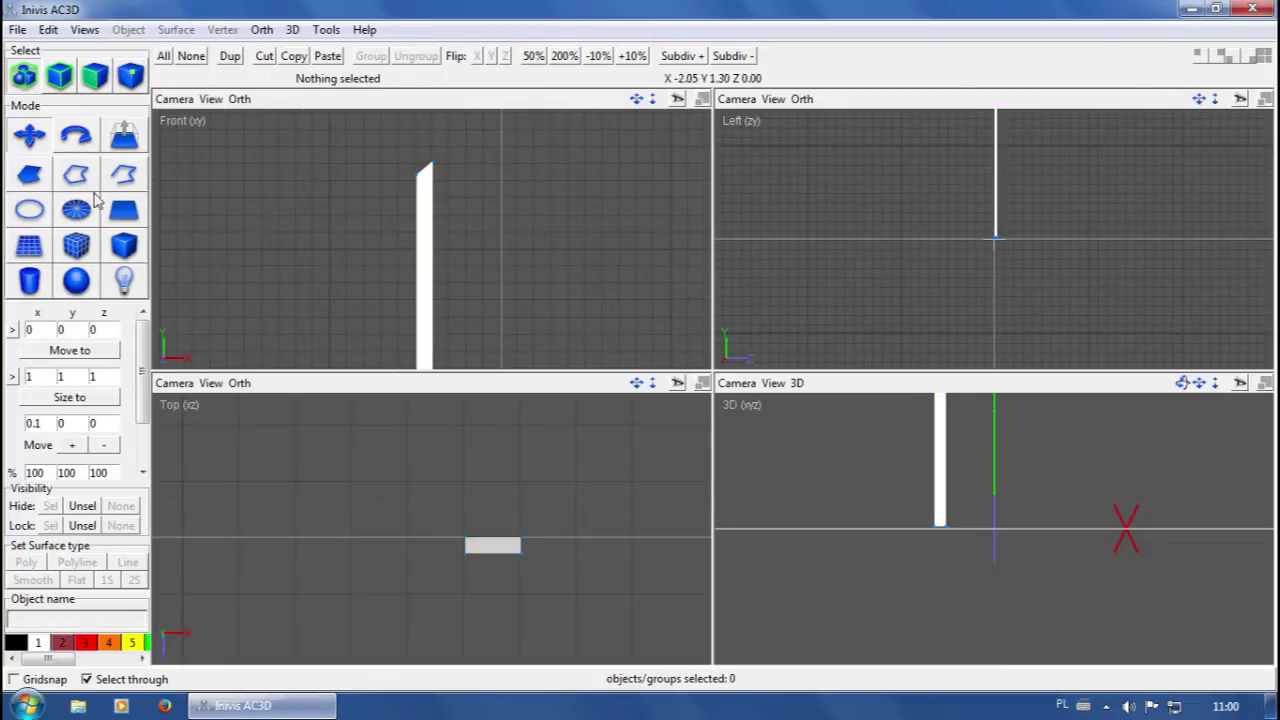
Draw a small box just behind the plank in the left view, about 0.12 high and 0.03 deep
left_click(123, 246)
right_click_drag(912, 183, 914, 239)
scroll(943, 209, "up", 4)
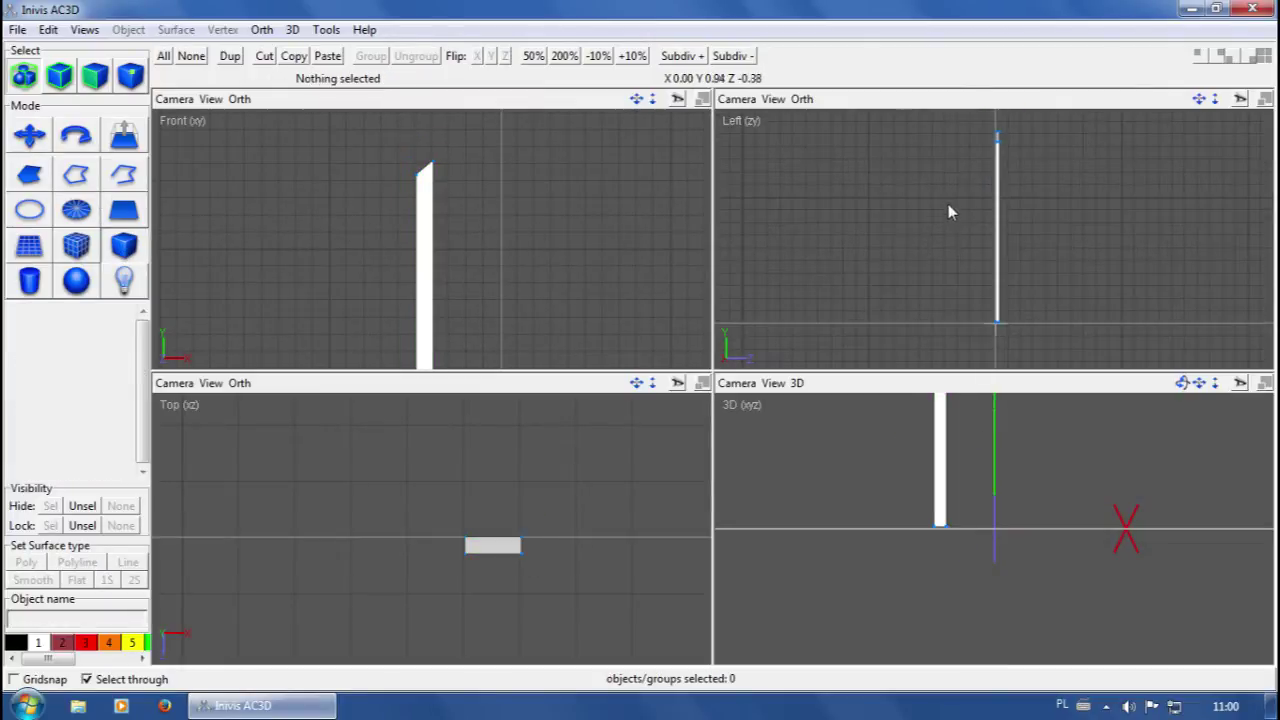
right_click_drag(968, 176, 926, 147)
right_click_drag(941, 277, 921, 235)
scroll(953, 226, "up", 2)
left_click(127, 236)
scroll(922, 234, "up", 1)
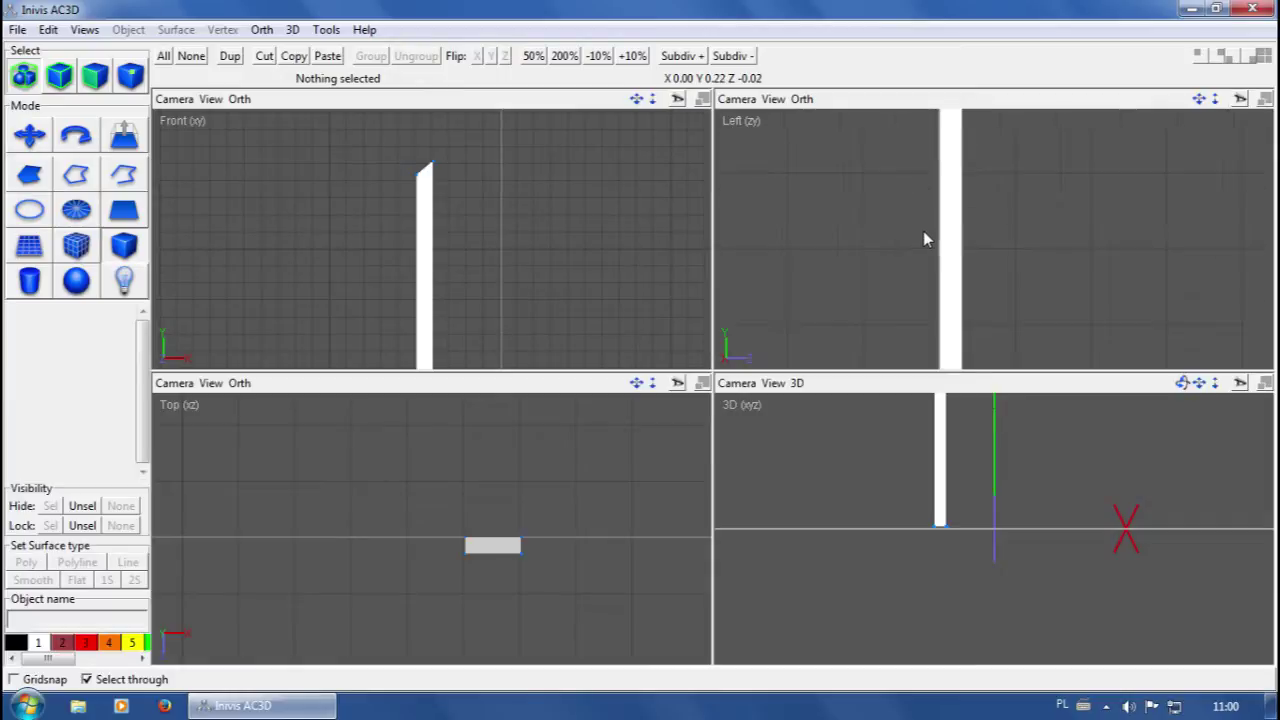
left_click_drag(908, 245, 935, 282)
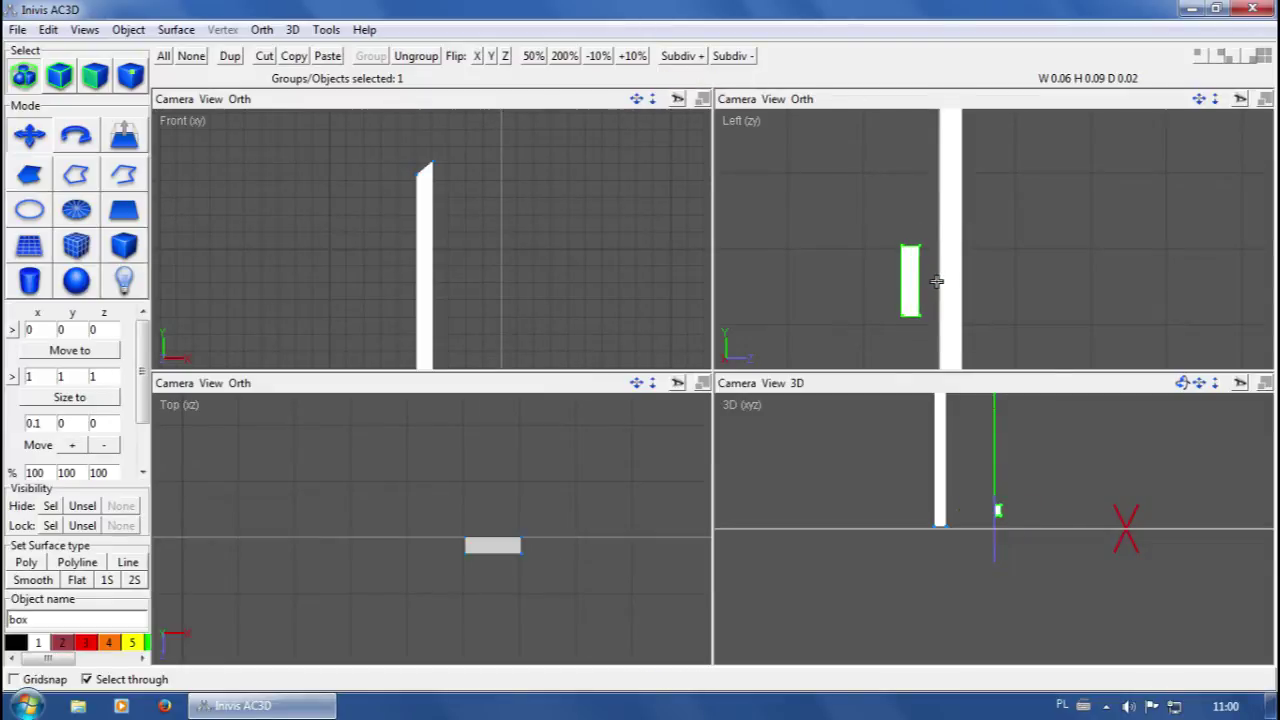
mouse_move(934, 280)
left_mouse_down()
mouse_move(915, 352)
mouse_move(927, 291)
left_mouse_up()
Stretch the small box into a horizontal rail about 2.24 wide and place it across the plank's lower part
scroll(530, 290, "down", 2)
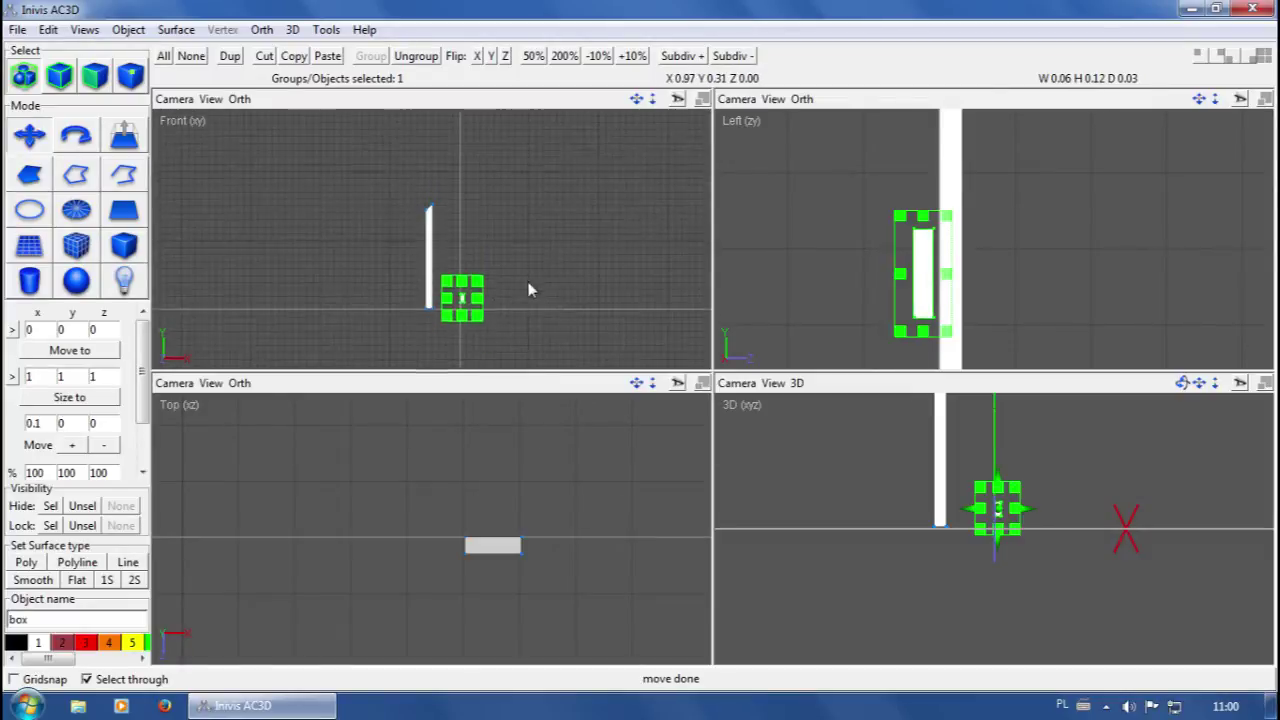
left_click_drag(452, 276, 300, 283)
scroll(386, 286, "up", 3)
mouse_move(484, 255)
left_mouse_down()
mouse_move(509, 271)
mouse_move(495, 252)
mouse_move(480, 257)
left_mouse_up()
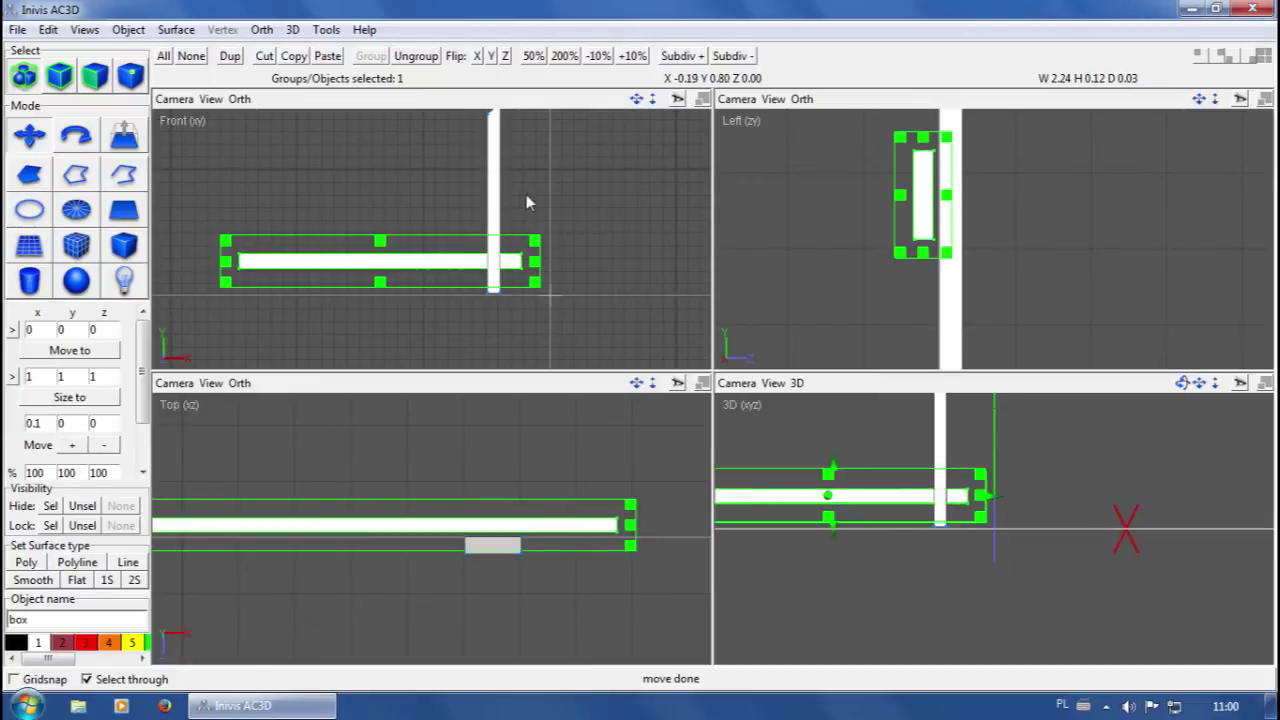
Duplicate the slanted plank and place the copy about 0.16 to its left
middle_click_drag(372, 178, 398, 228)
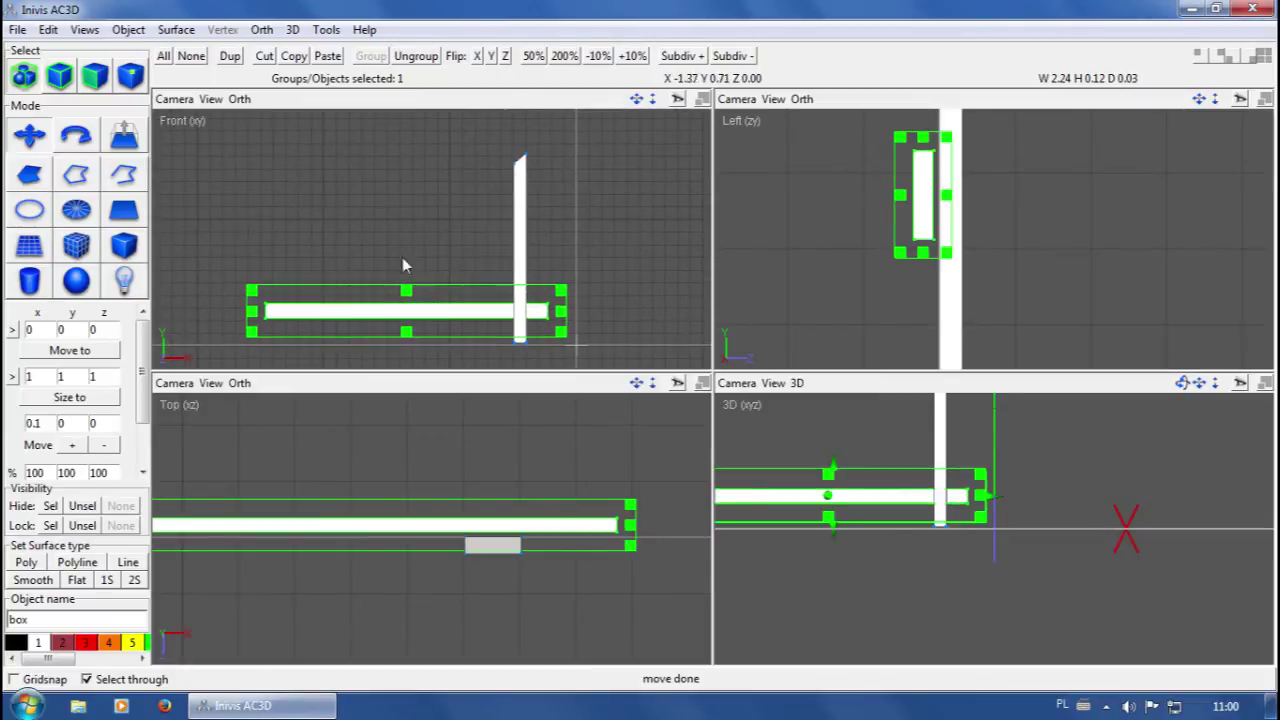
left_click(406, 192)
left_click_drag(420, 152, 540, 206)
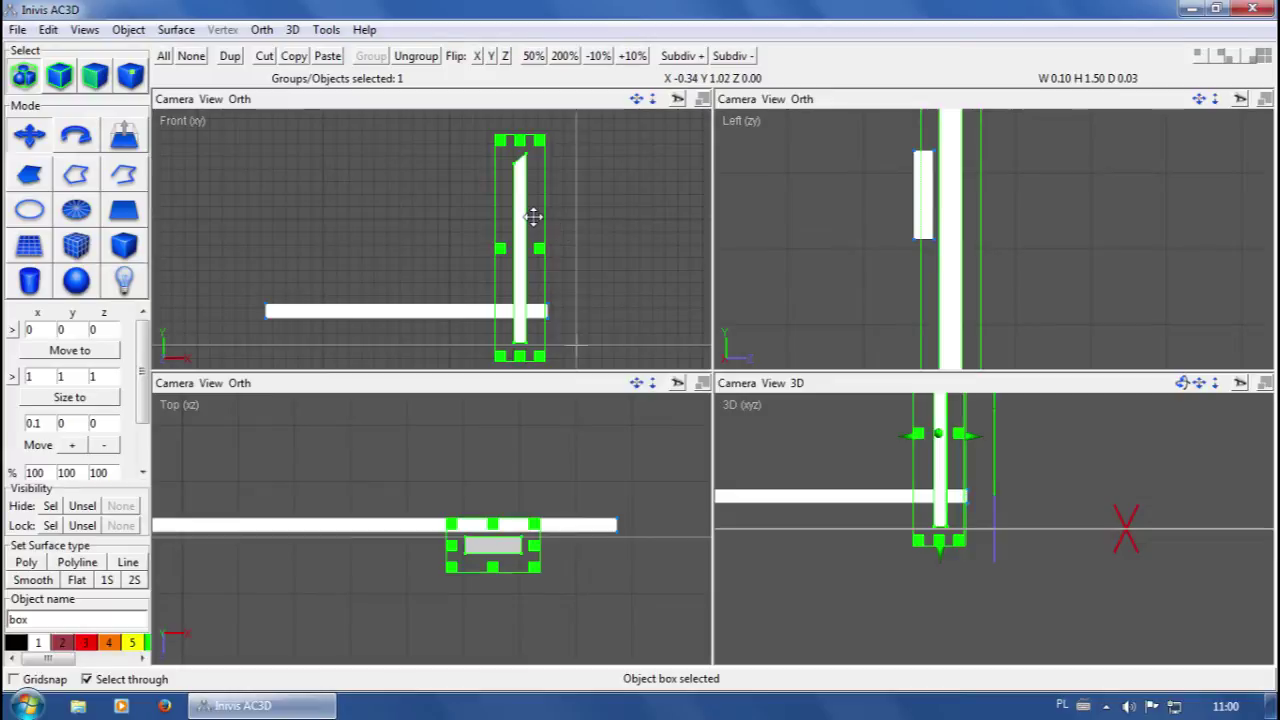
key("ctrl+c")
key("ctrl+v")
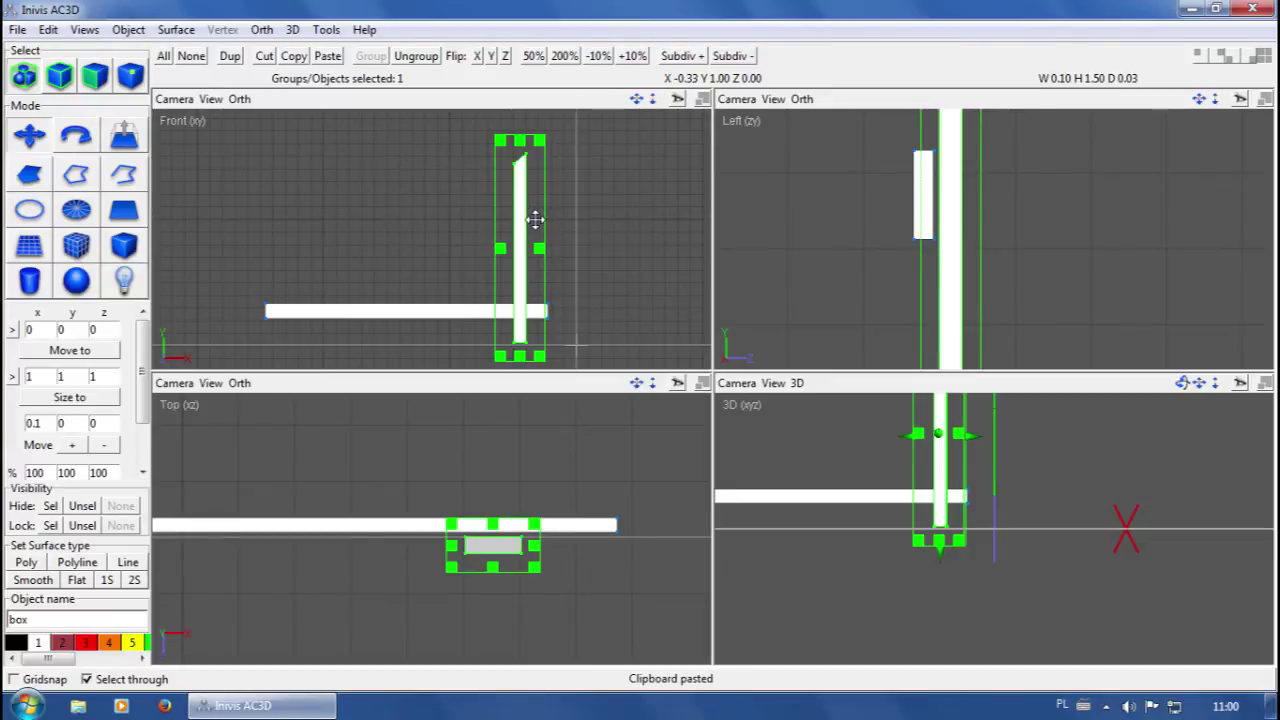
left_click_drag(524, 209, 505, 217)
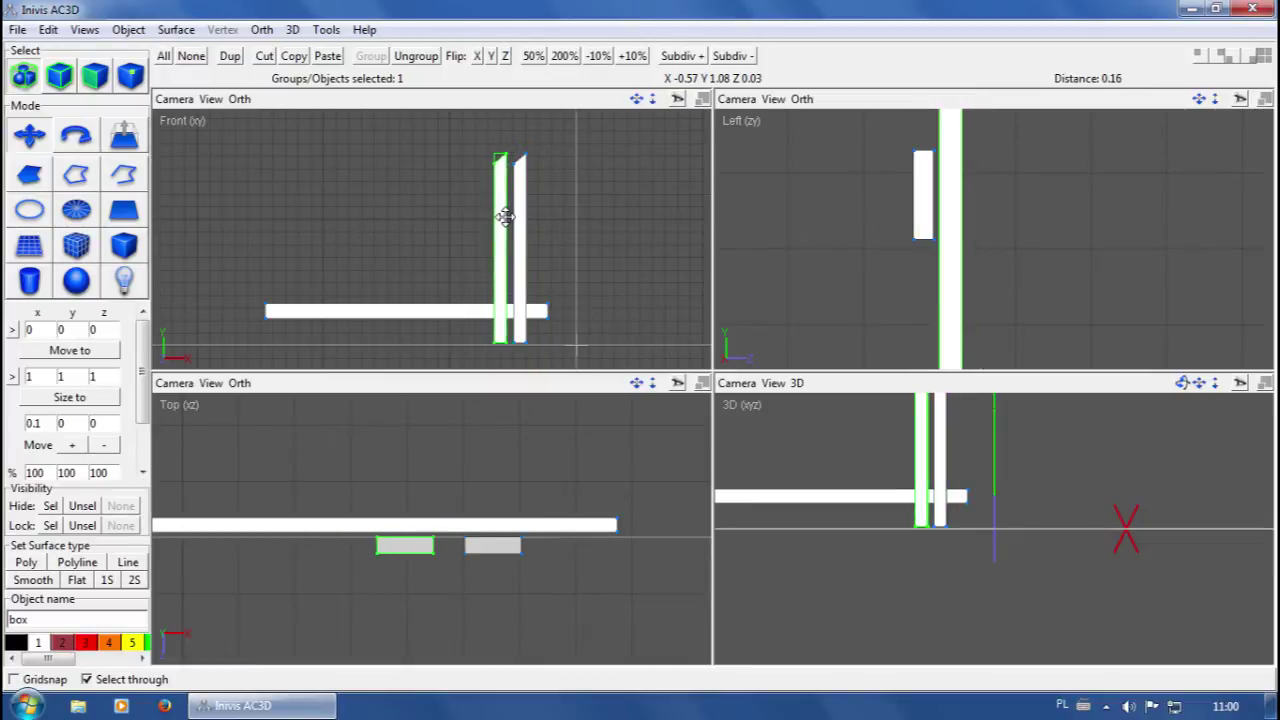
Duplicate both planks together and place the copies to their left, evenly spaced, for a row of four
left_click(447, 202)
middle_click_drag(449, 173, 430, 234)
scroll(432, 230, "up", 3)
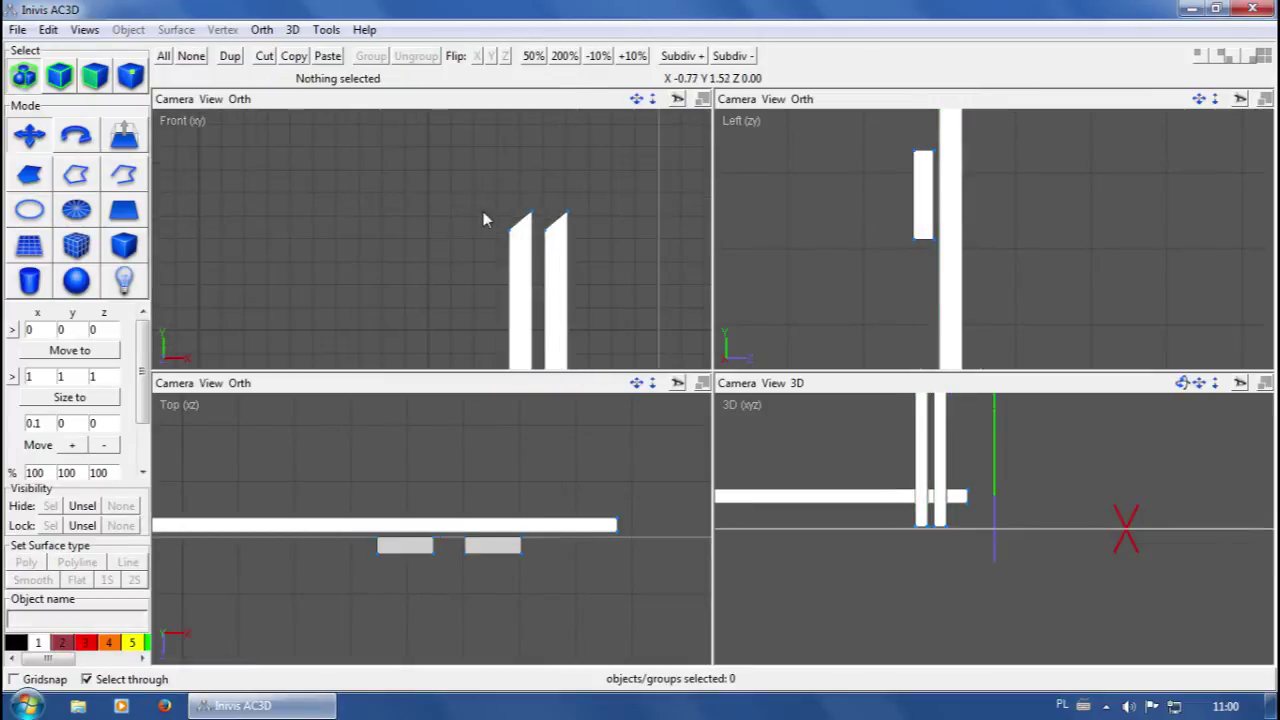
left_click(556, 222)
left_click_drag(471, 163, 637, 272)
scroll(637, 272, "down", 1)
right_click_drag(637, 272, 664, 186)
key("ctrl+c")
key("ctrl+v")
left_click_drag(580, 235, 493, 235)
Duplicate the four planks and then all eight, placing the copies to the left for an evenly spaced row of 16
left_click_drag(391, 125, 634, 204)
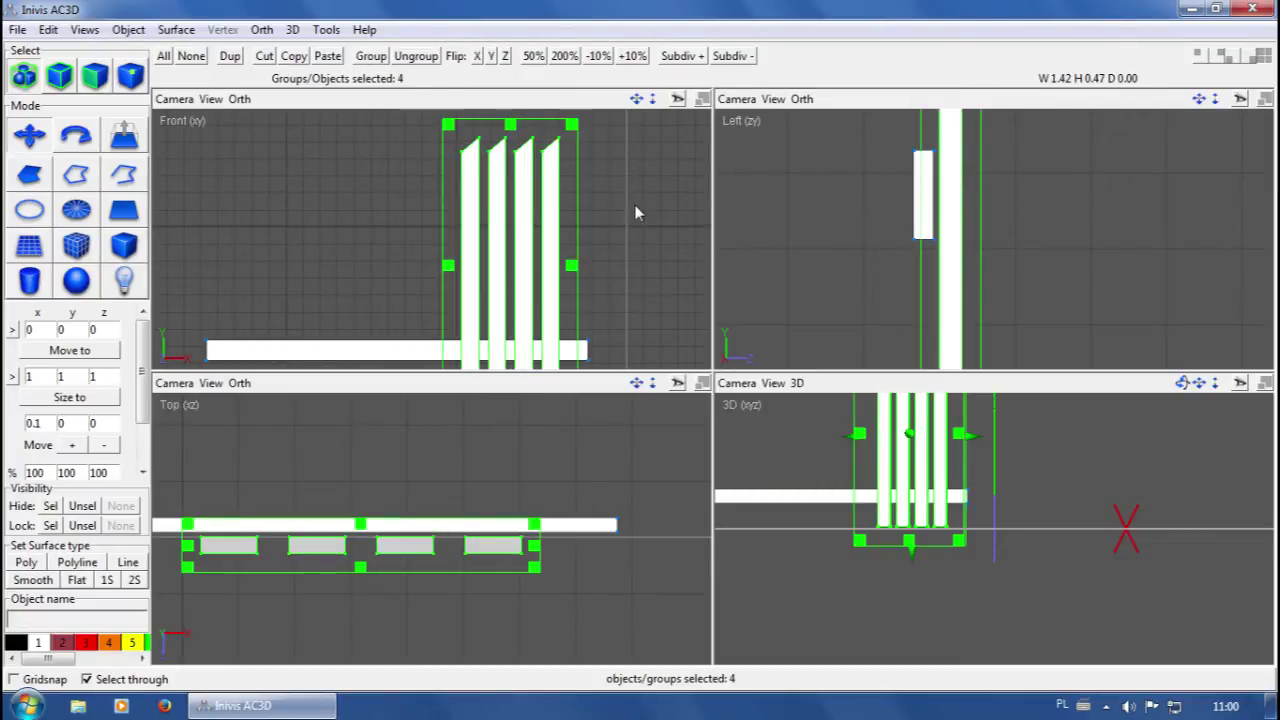
key("ctrl+c")
key("ctrl+v")
left_click_drag(503, 234, 427, 246)
left_click_drag(331, 160, 551, 234)
key("ctrl+c")
key("ctrl+v")
left_click_drag(444, 244, 355, 247)
Resize the horizontal rail to about 2.63 wide so it extends slightly past both ends of the plank row
scroll(355, 247, "up", 3)
scroll(480, 240, "down", 3)
scroll(620, 240, "up", 2)
left_click(664, 245)
left_click_drag(662, 243, 623, 291)
left_click_drag(338, 292, 272, 292)
left_click_drag(647, 292, 635, 292)
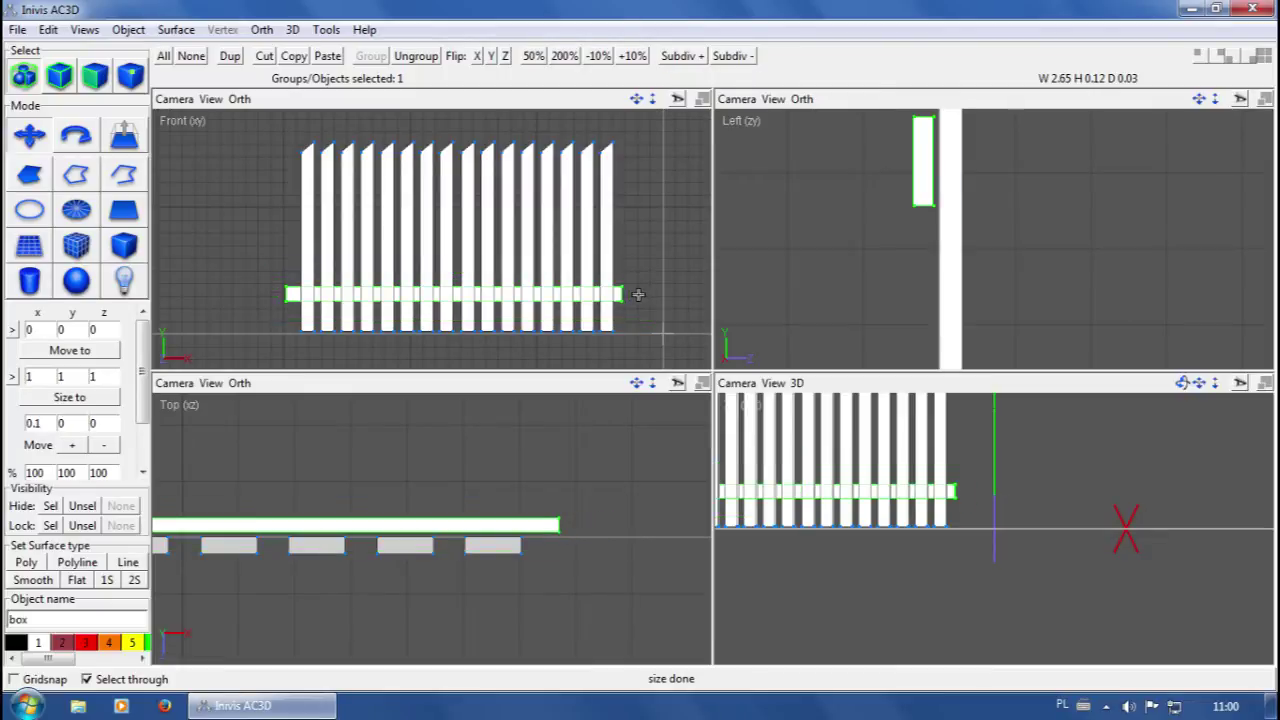
left_click_drag(272, 292, 276, 291)
Duplicate the rail and place the copy about 0.7 higher, across the upper part of the planks
key("ctrl+c")
key("ctrl+v")
left_click_drag(577, 292, 597, 204)
Move both horizontal rails together about 0.01 toward the planks so they sit flush against the planks' faces
left_click_drag(633, 271, 614, 303, "shift")
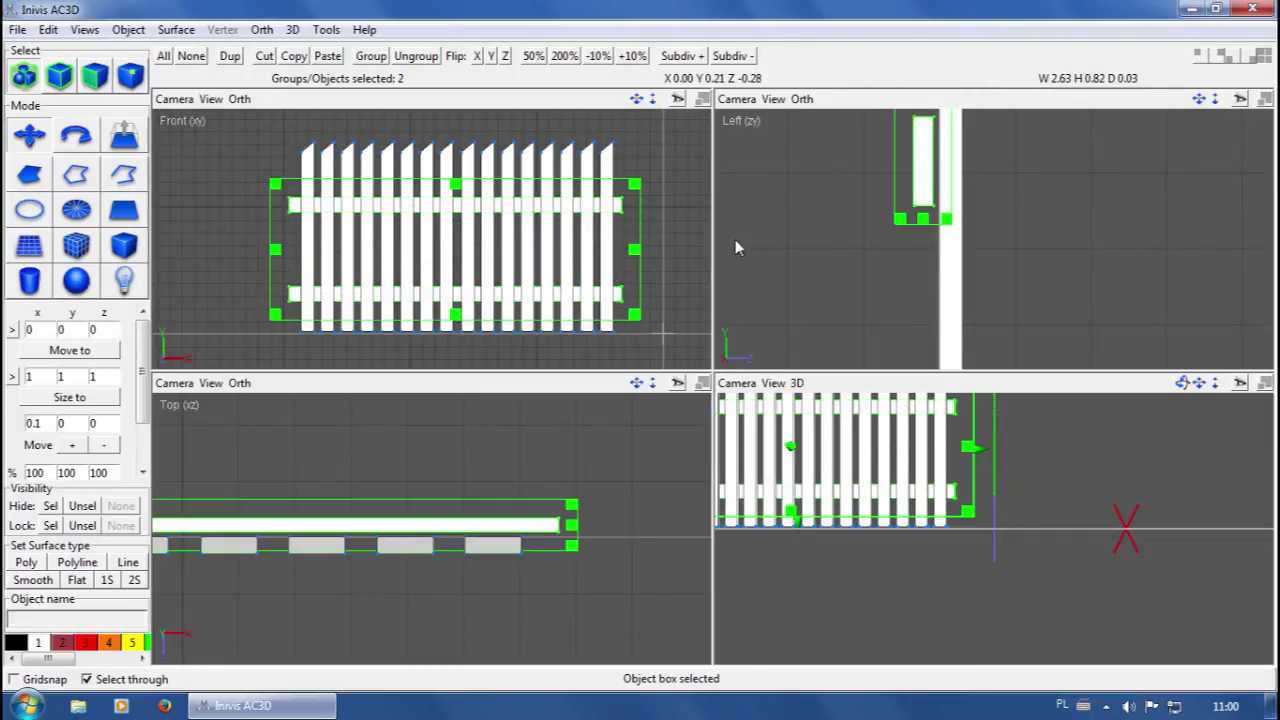
left_click(692, 212)
left_click_drag(670, 182, 630, 258)
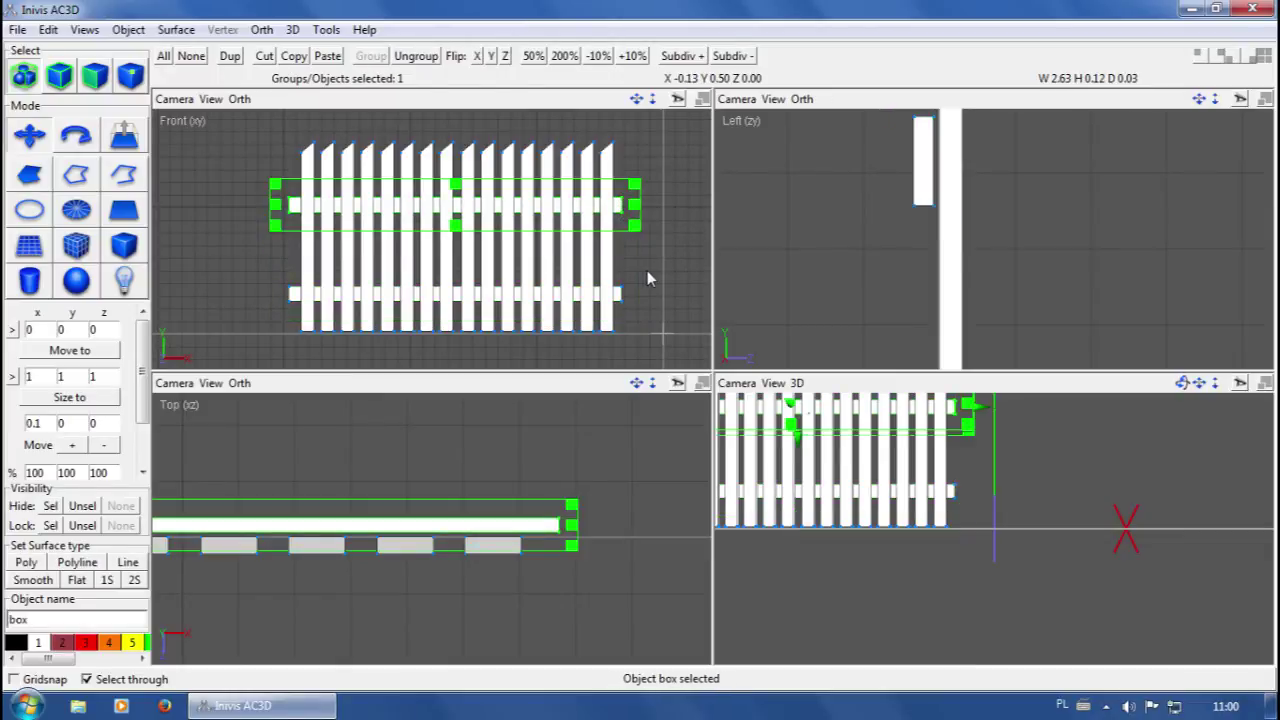
left_click_drag(668, 256, 624, 326, "shift")
scroll(866, 250, "up", 5)
middle_click_drag(838, 222, 917, 217)
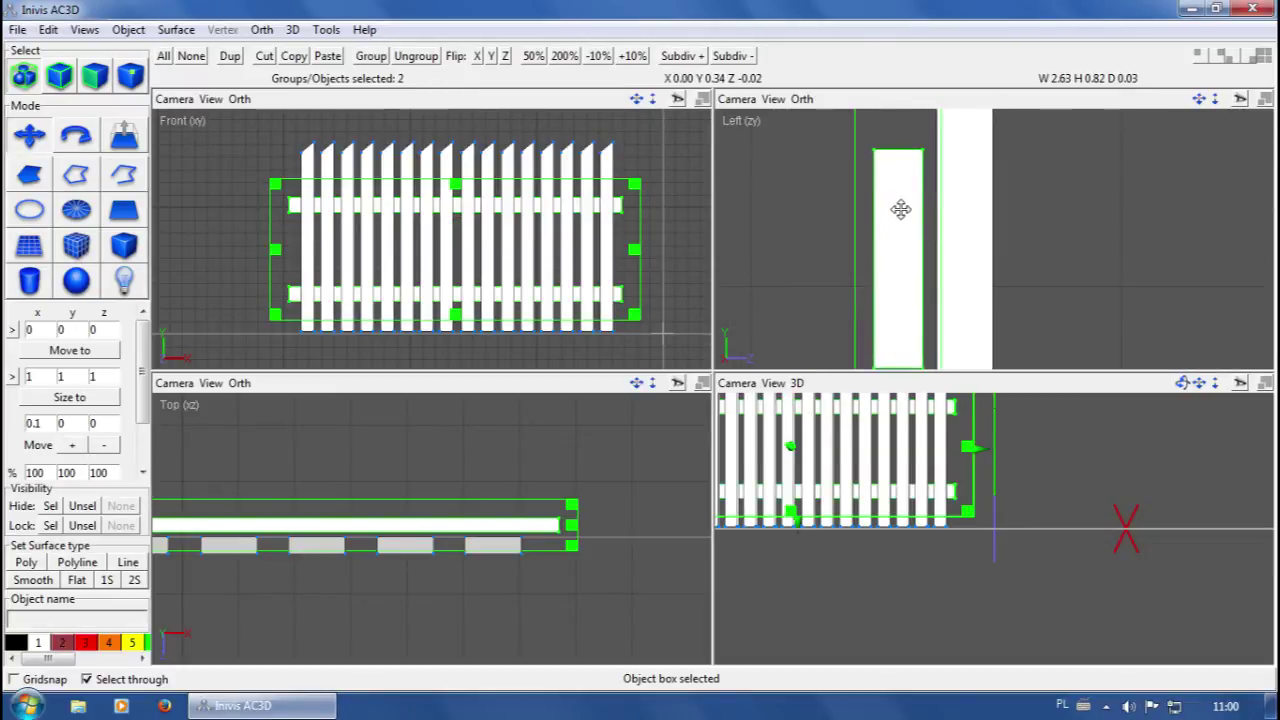
scroll(916, 210, "up", 1)
right_click_drag(916, 210, 931, 246)
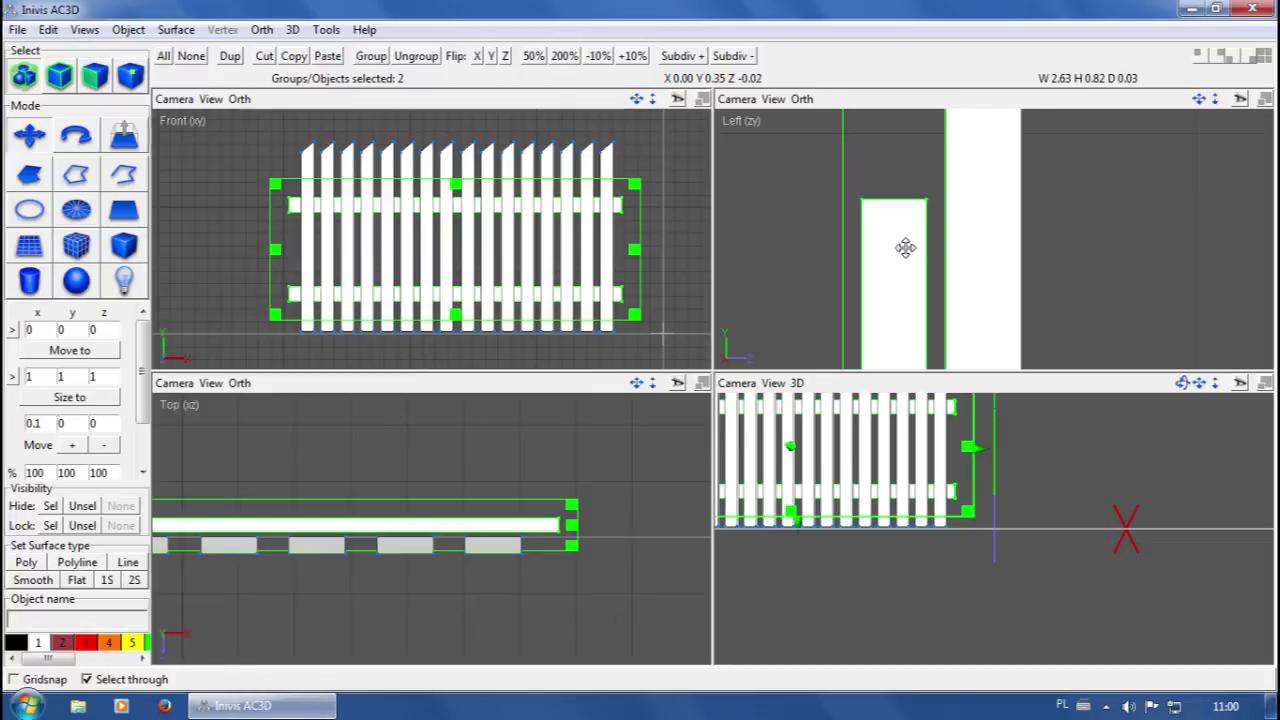
left_click_drag(908, 249, 927, 251)
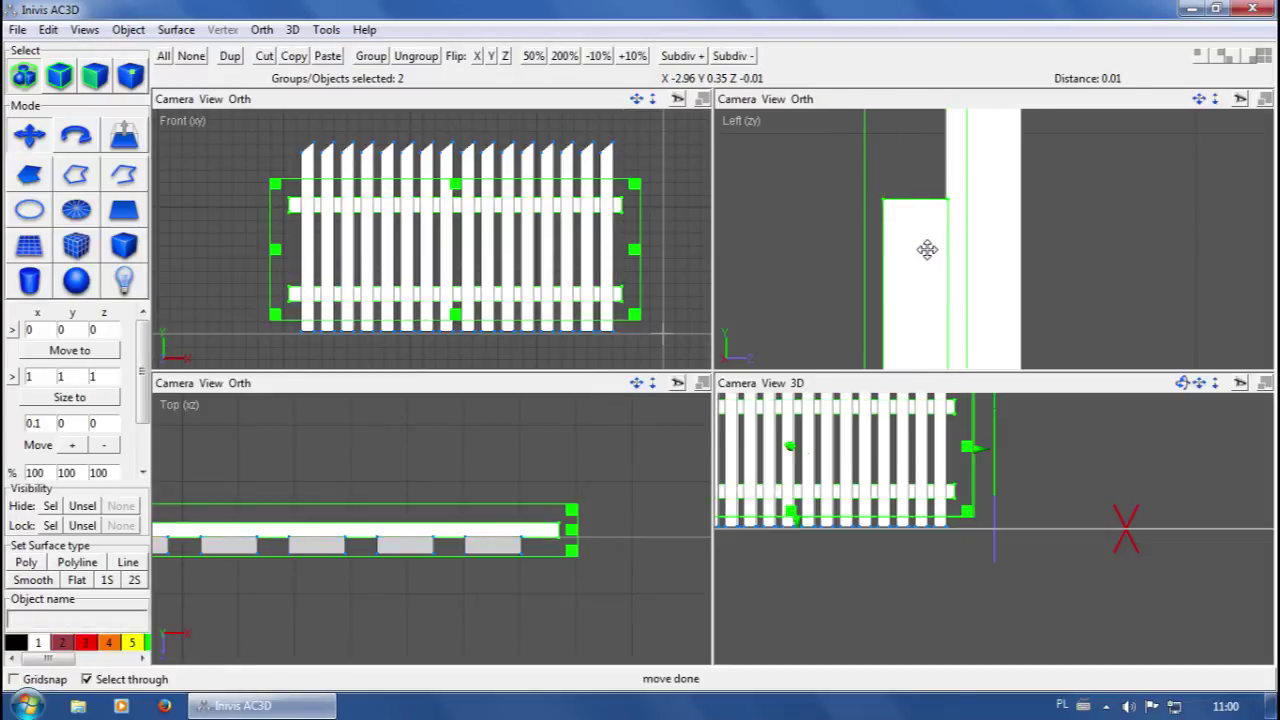
left_click(810, 229)
Delete only the bottom surfaces of all 16 planks, leaving their other faces and both rails in place
scroll(556, 230, "down", 4)
scroll(972, 474, "down", 3)
middle_click_drag(974, 474, 1034, 505)
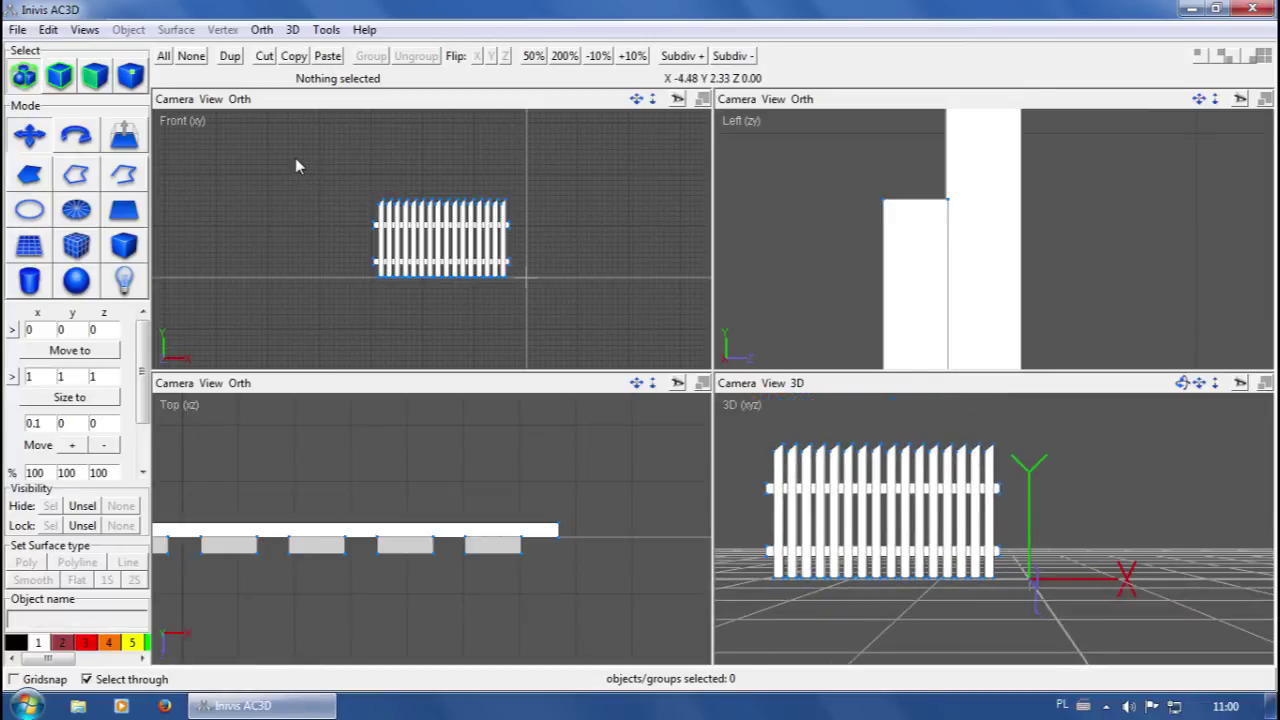
scroll(404, 308, "up", 3)
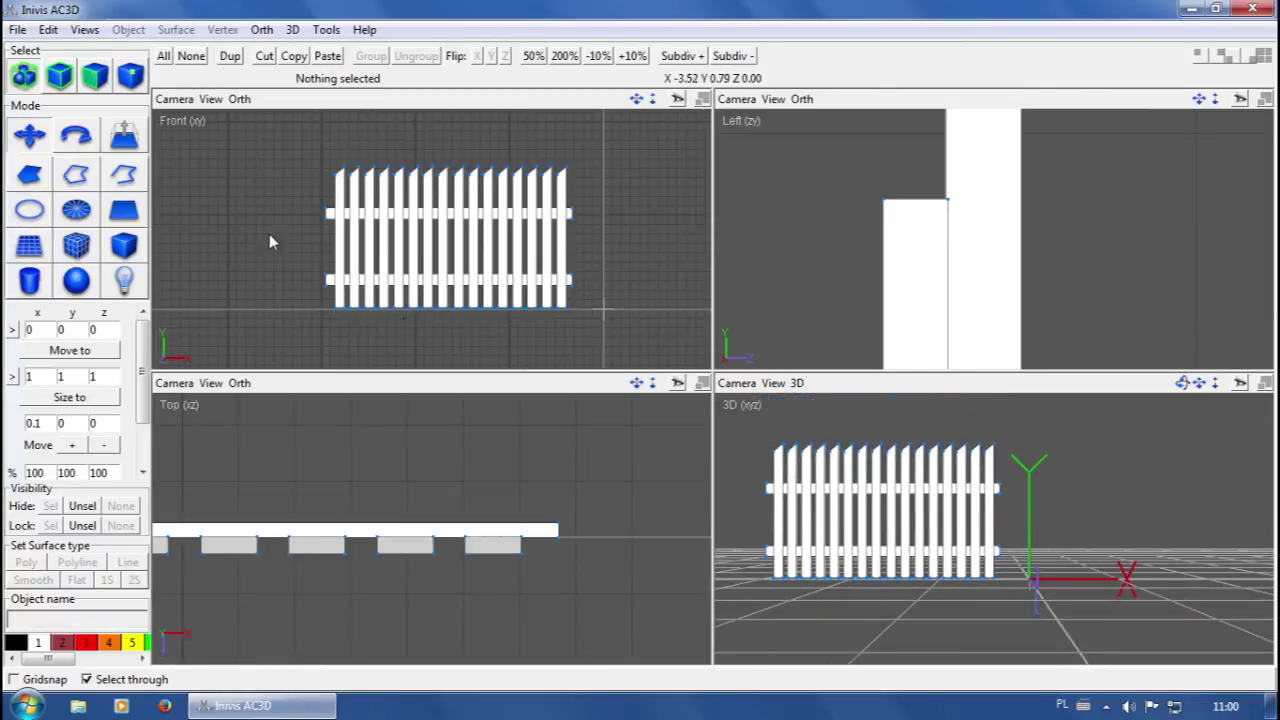
left_click(95, 77)
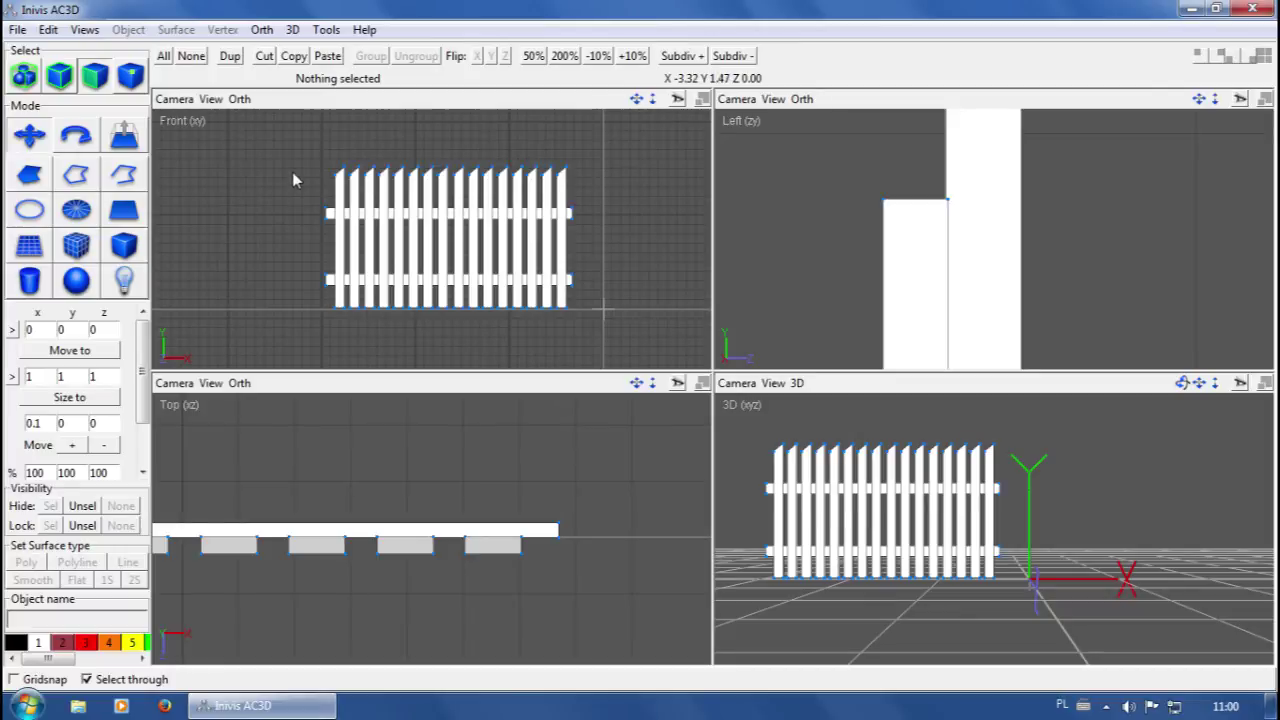
left_click(24, 75)
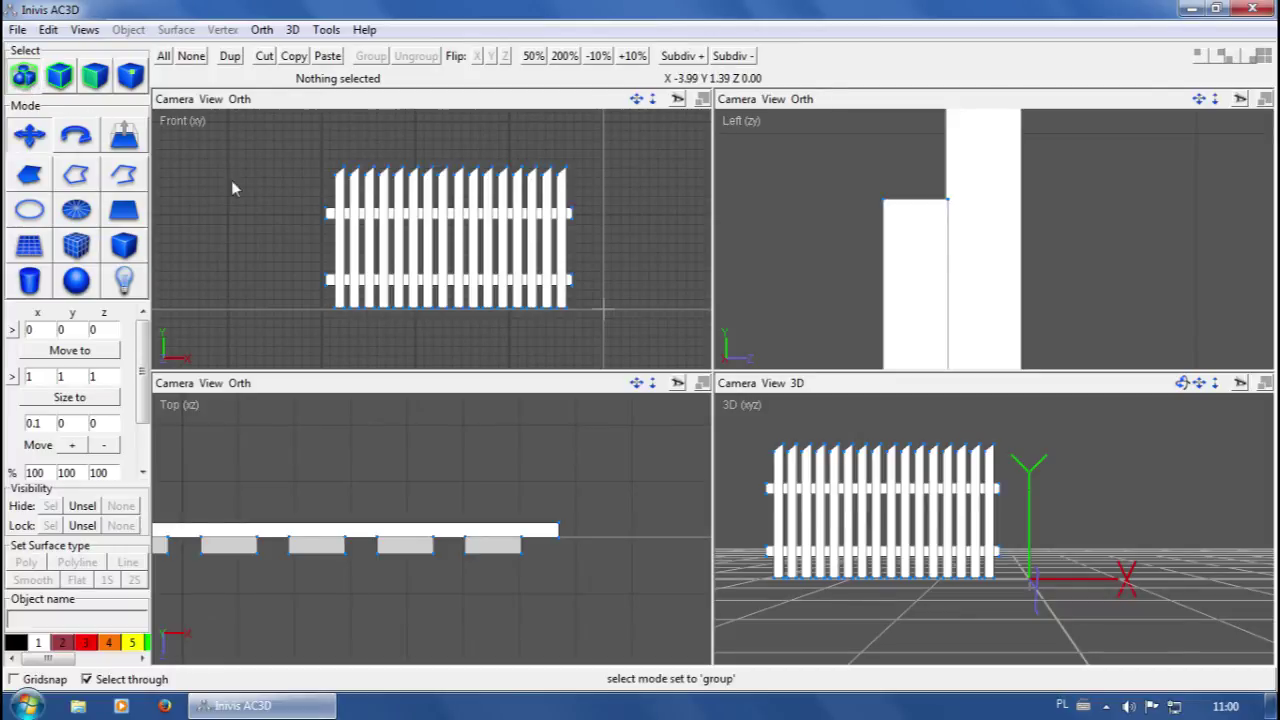
left_click_drag(232, 148, 662, 184)
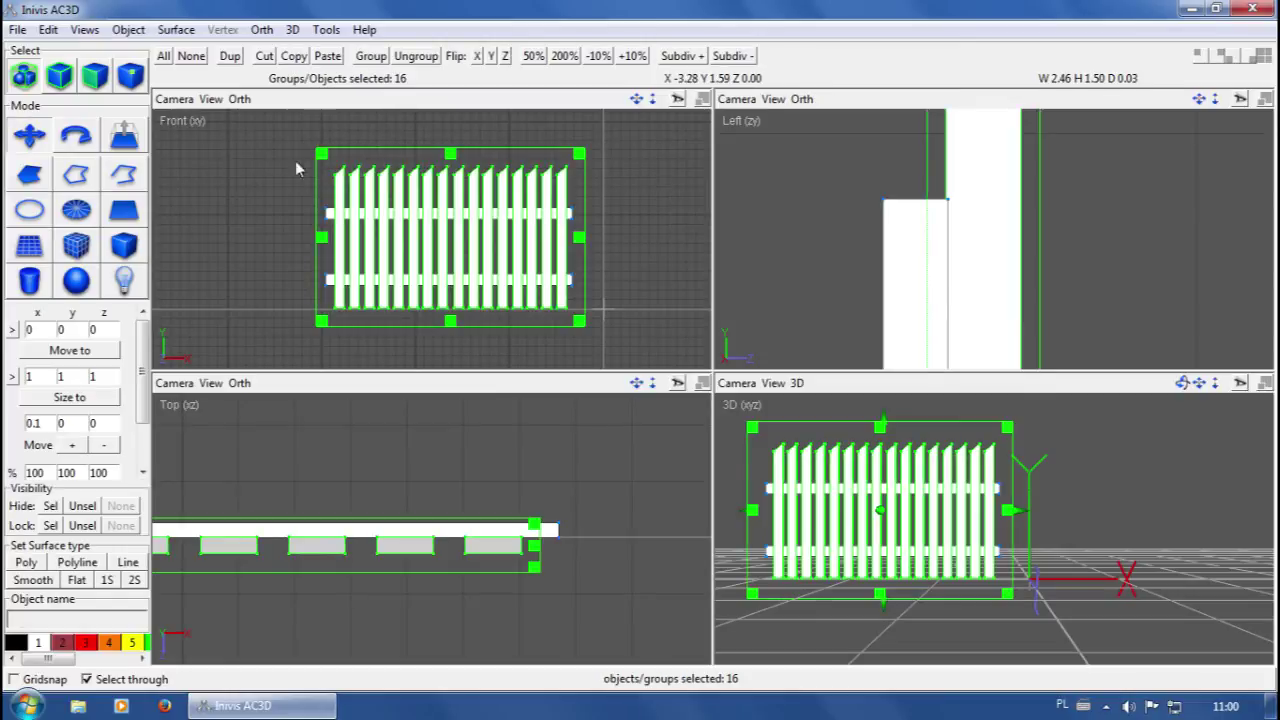
left_click(93, 83)
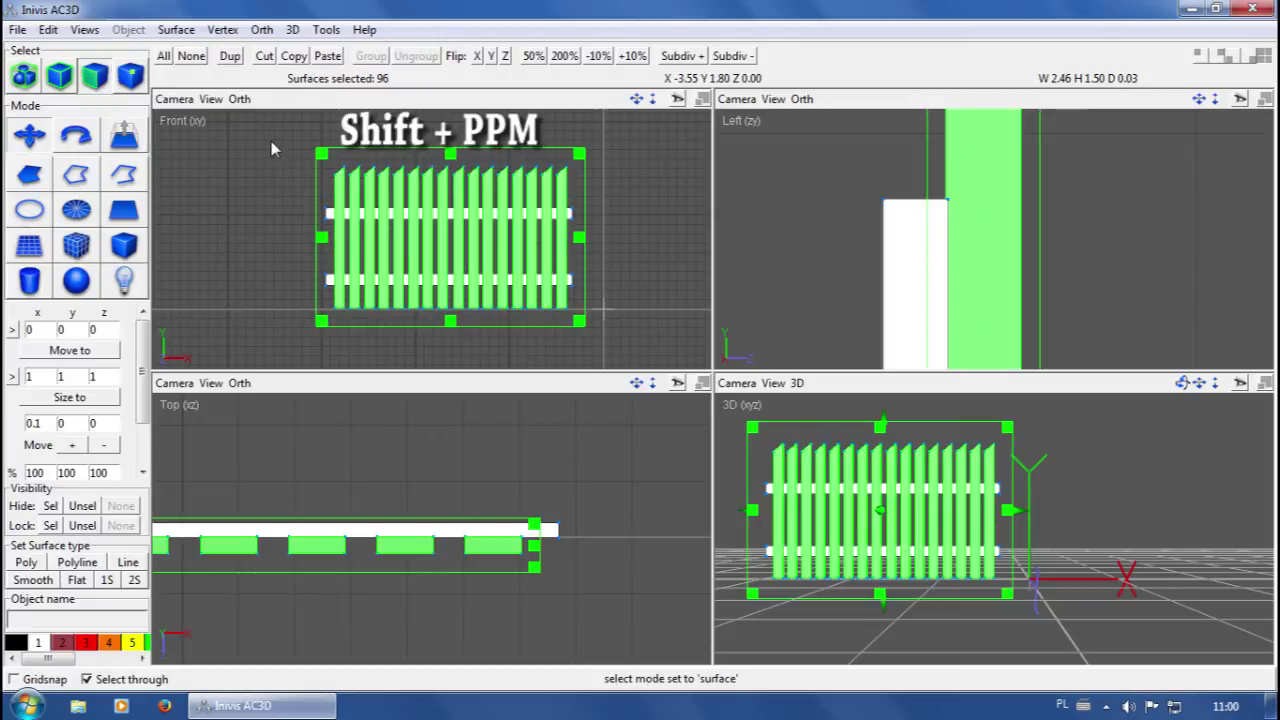
right_click_drag(263, 130, 658, 239, "shift")
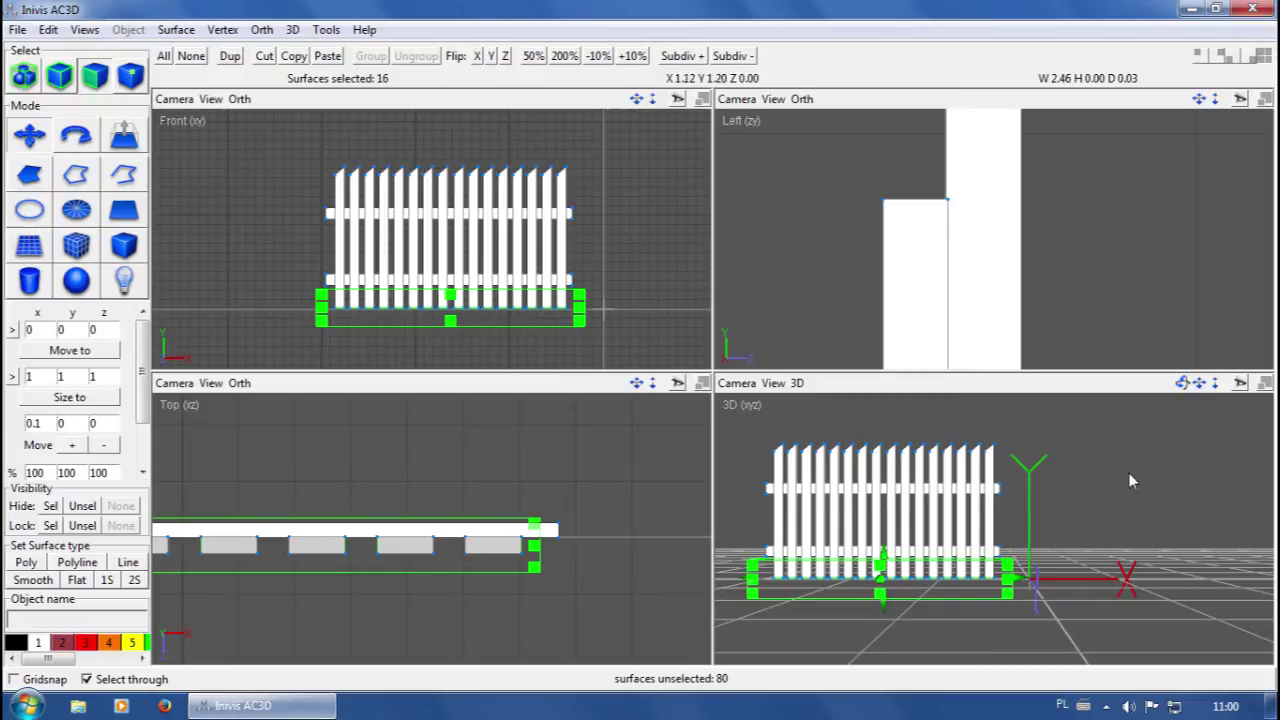
left_click_drag(1183, 390, 1167, 483)
scroll(1167, 484, "up", 2)
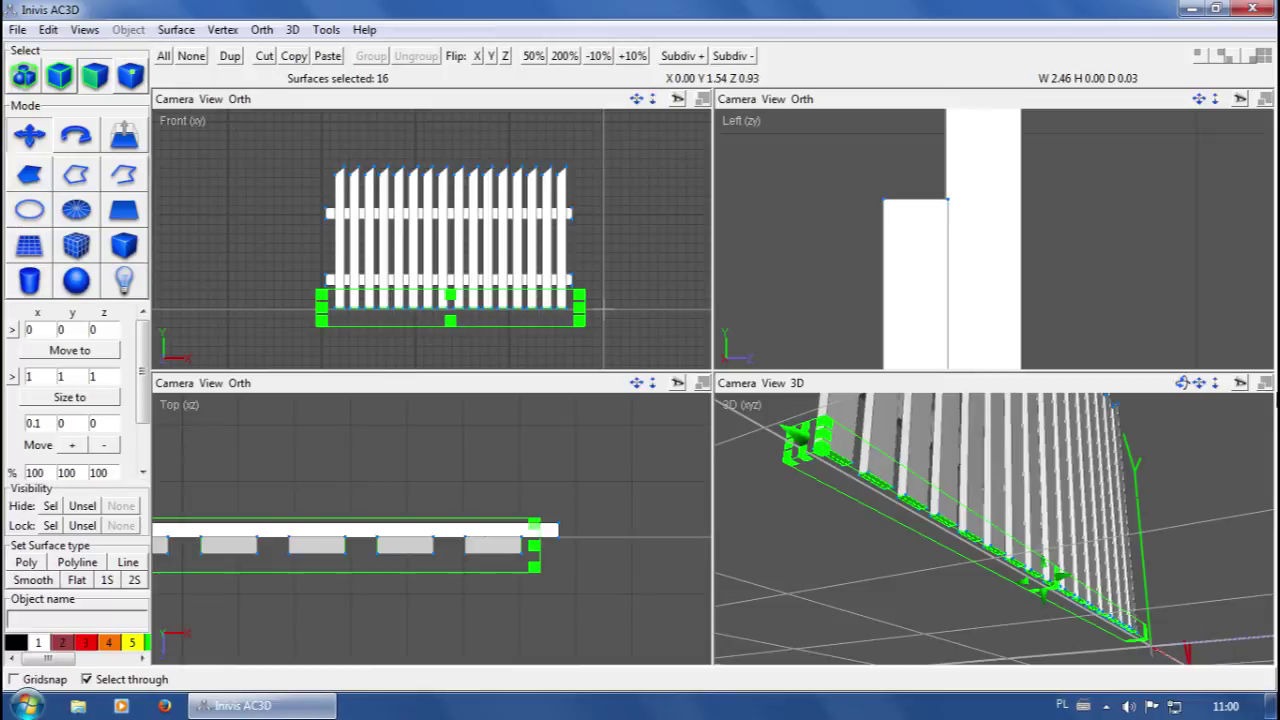
left_click(1265, 384)
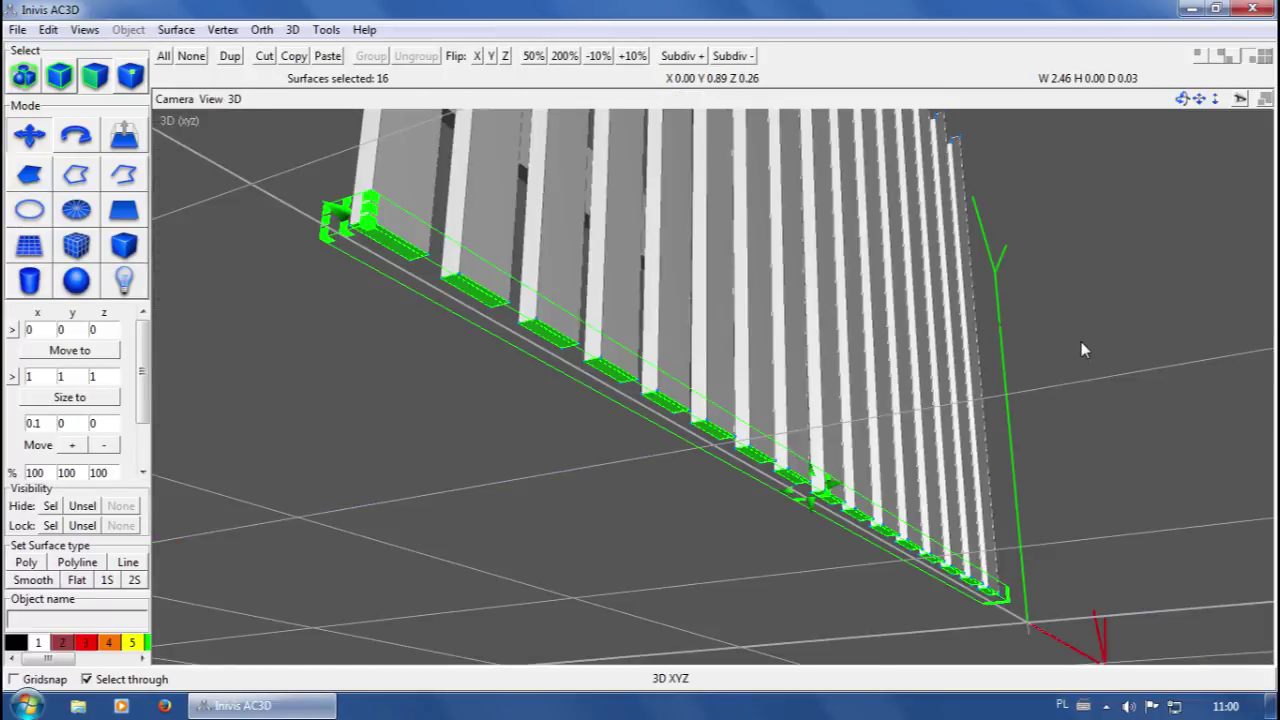
right_click_drag(1076, 323, 888, 350)
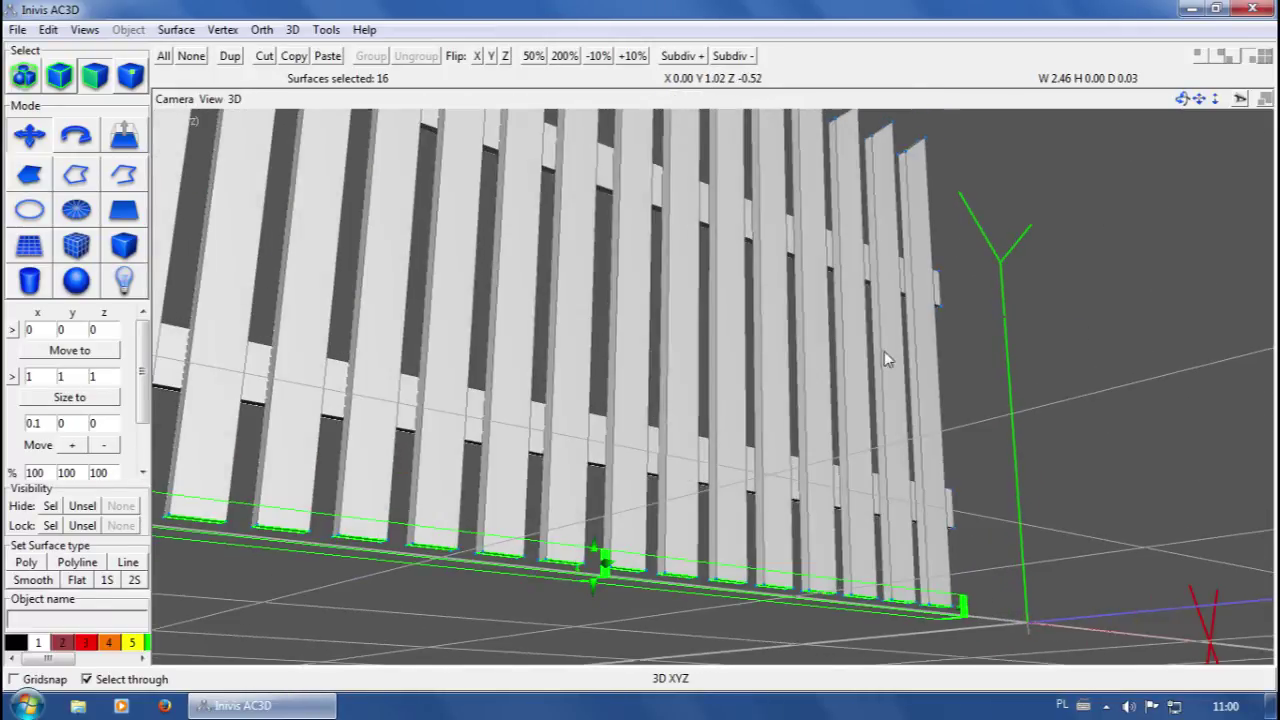
middle_click_drag(884, 351, 862, 357)
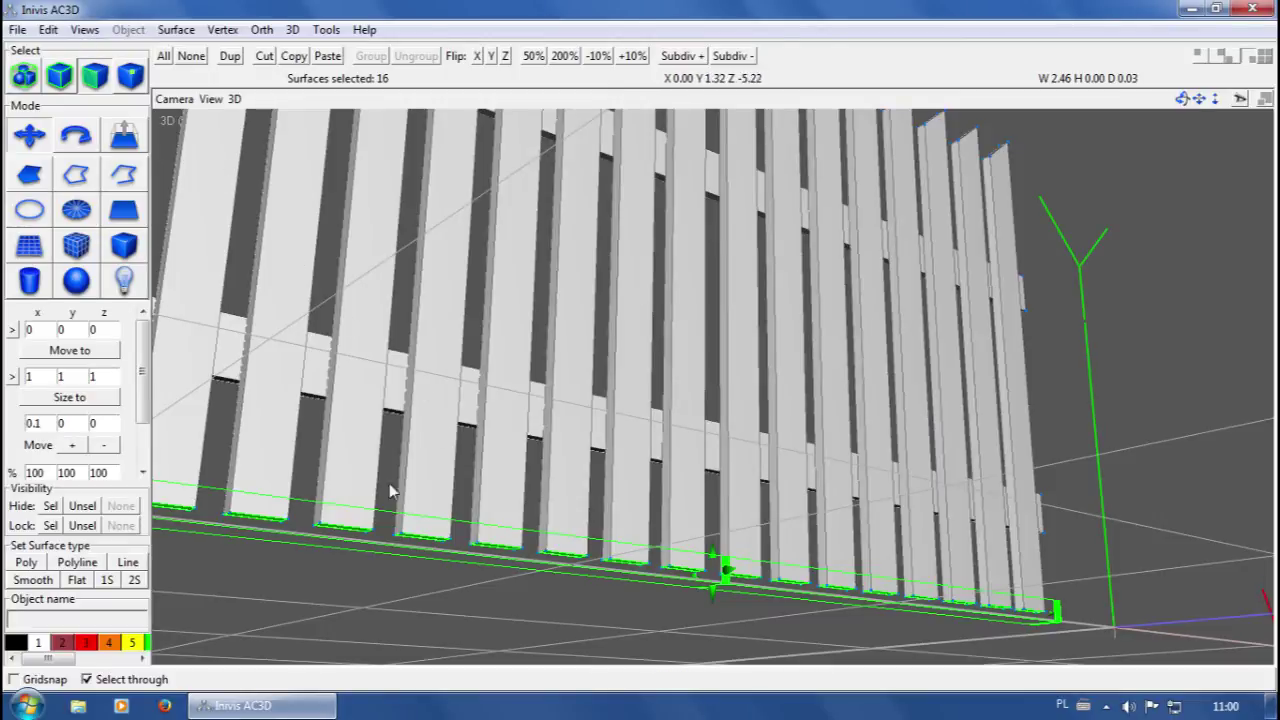
left_click(84, 31)
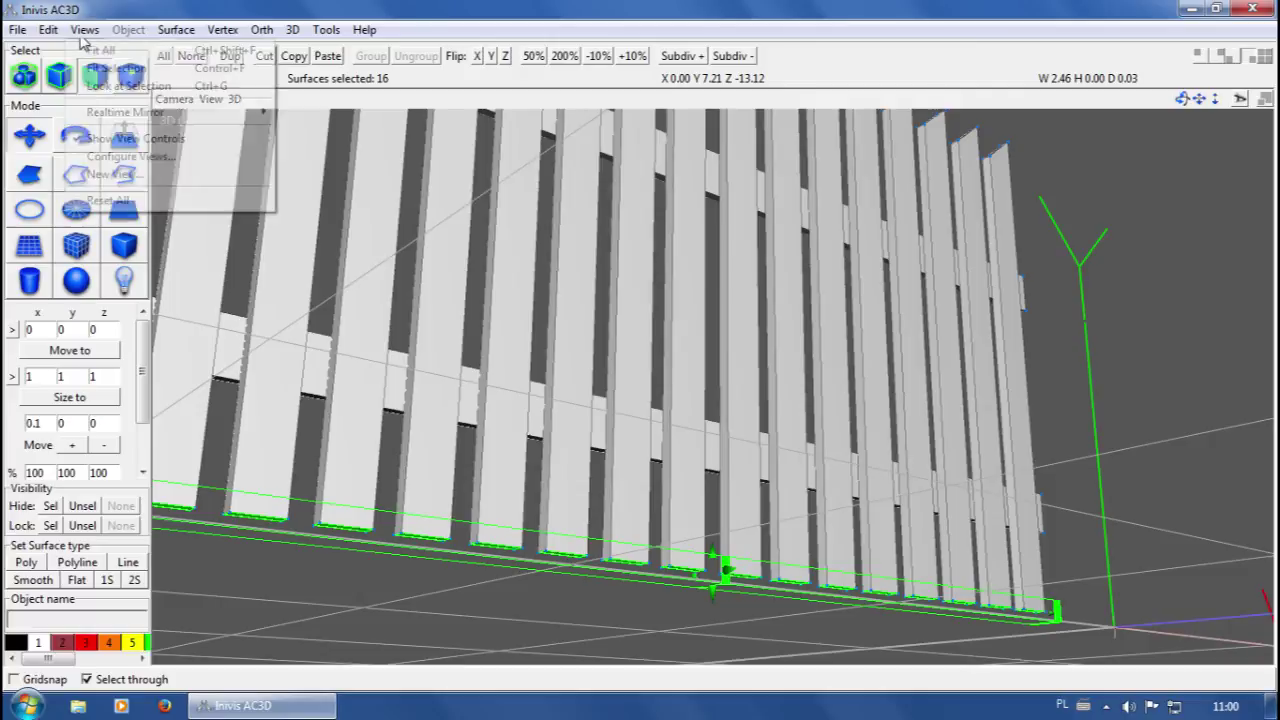
left_click(207, 70)
left_click_drag(692, 451, 784, 427)
scroll(784, 427, "up", 2)
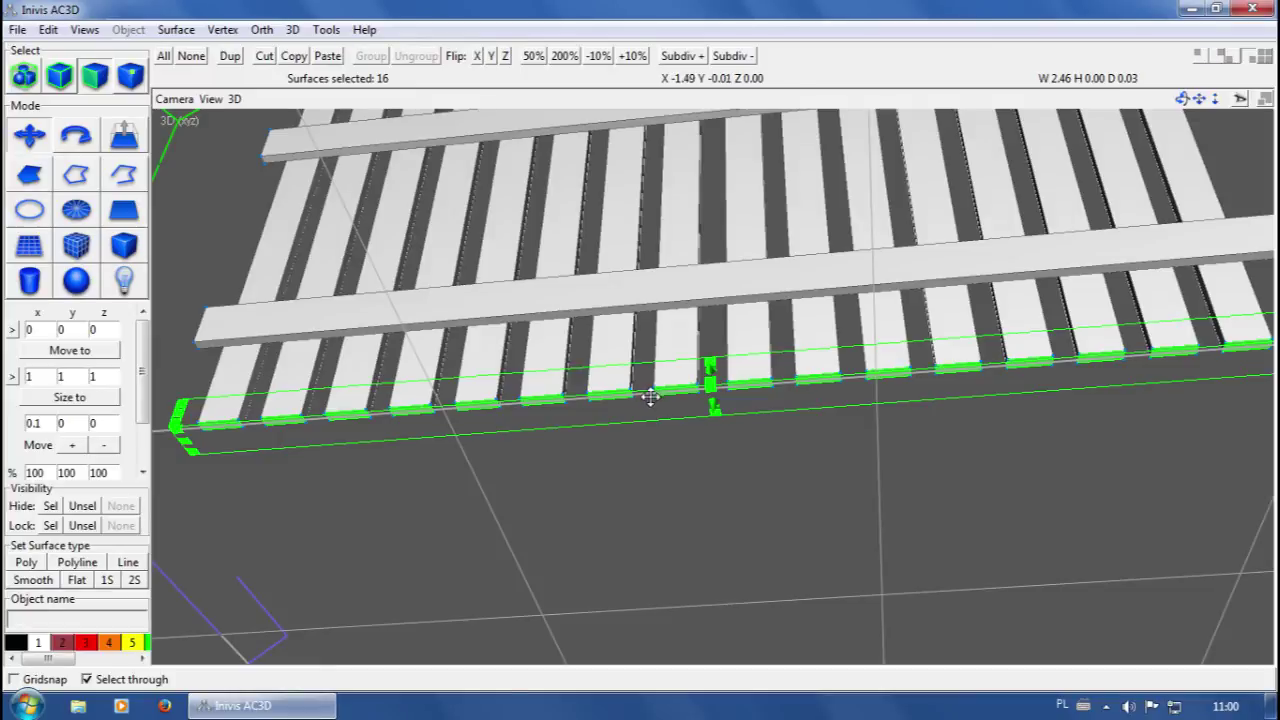
key("Delete")
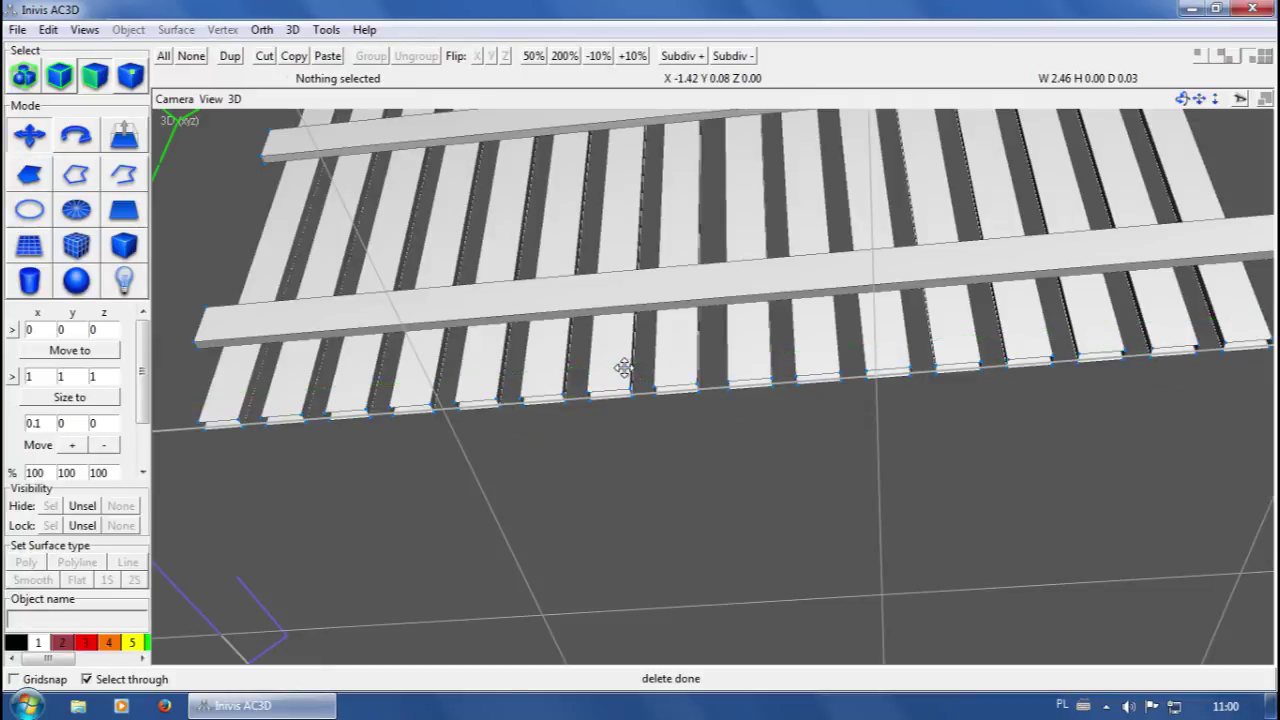
left_click_drag(497, 400, 702, 456)
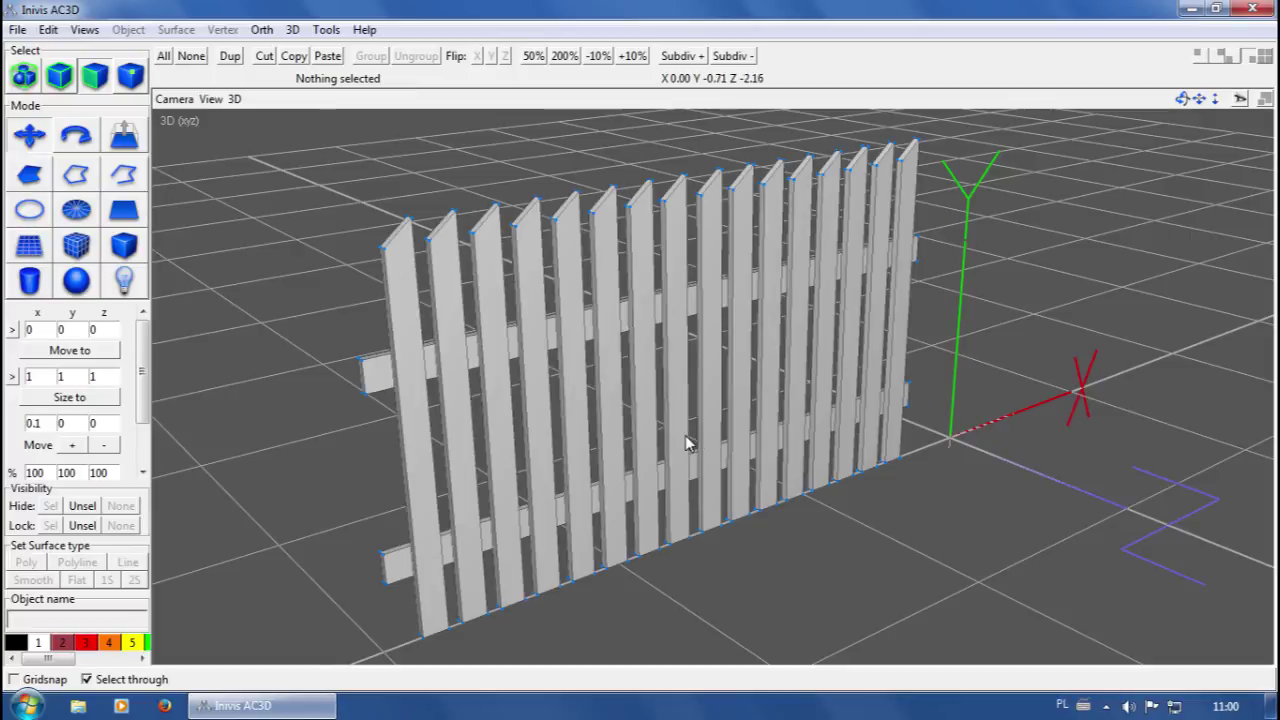